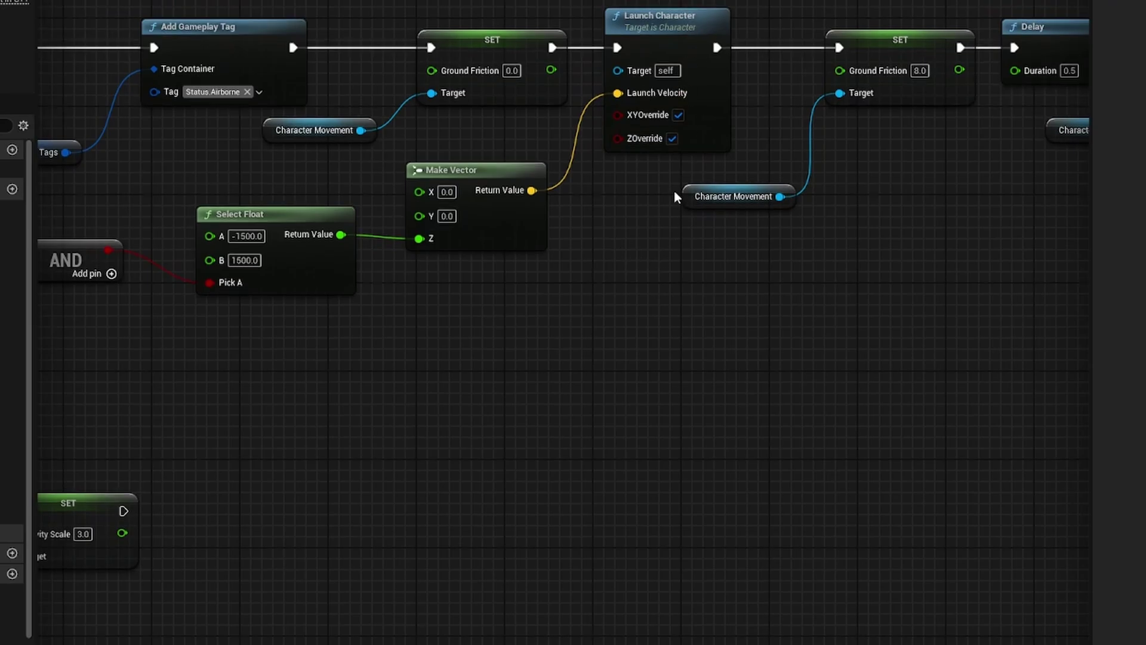
mouse_move(654, 43)
right_click_drag(904, 184, 461, 230)
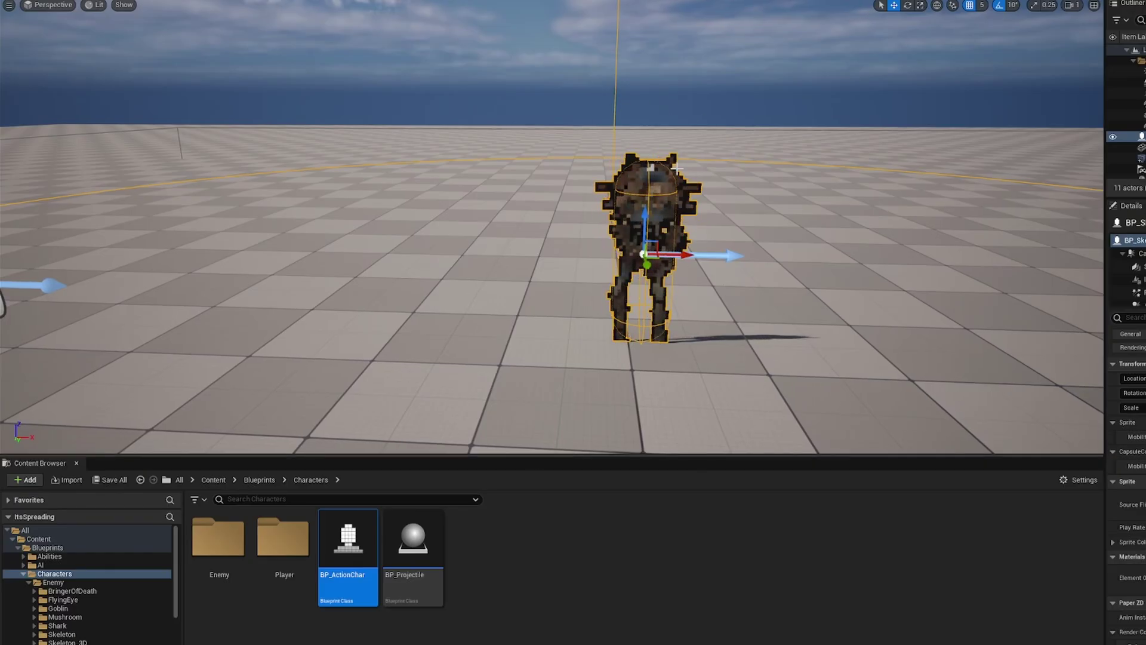
key("Escape")
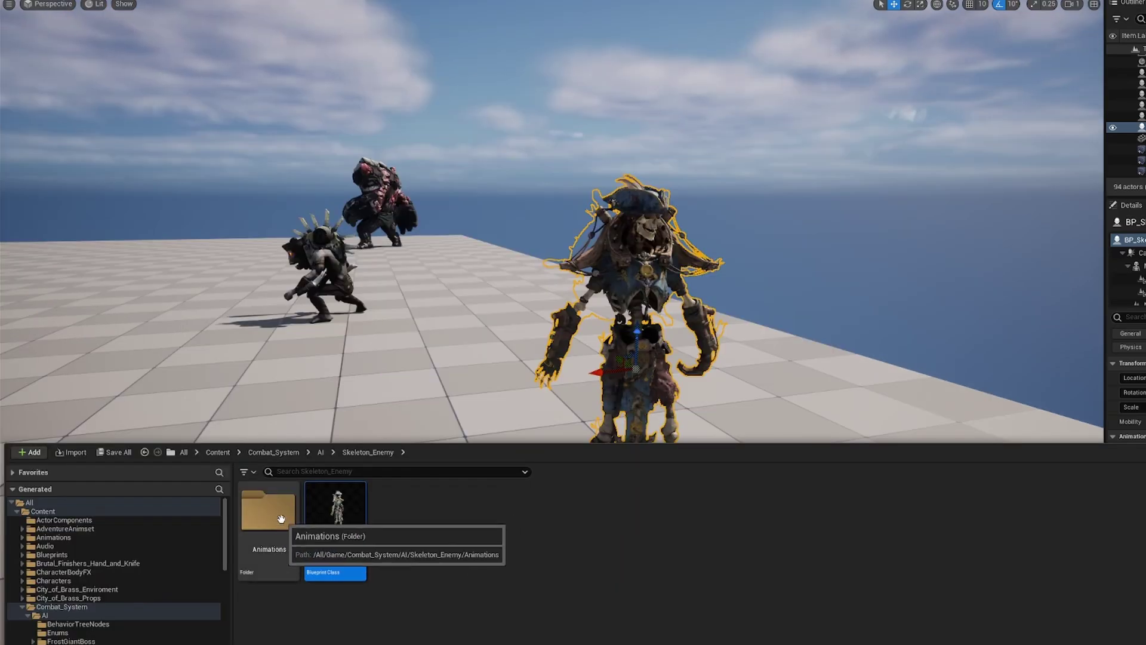
Place the LightAttack01 animation sequence from the Skeleton_Enemy Animations/LightAttack folder into the level beside the other enemies and focus on it.
double_click(278, 515)
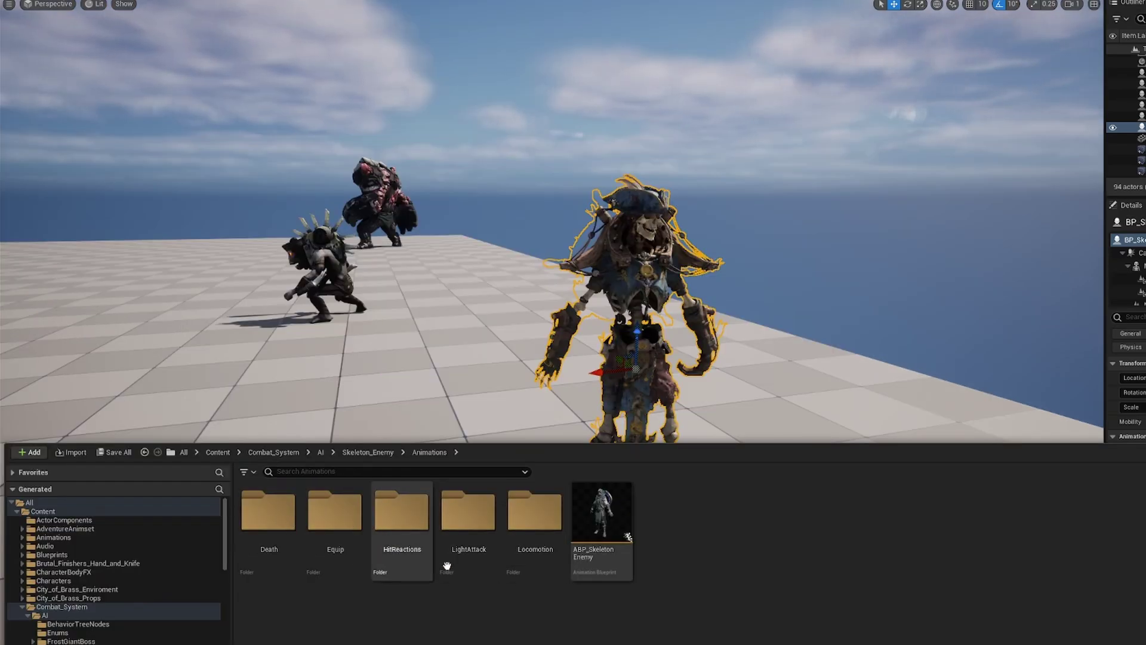
double_click(466, 518)
left_click(270, 537)
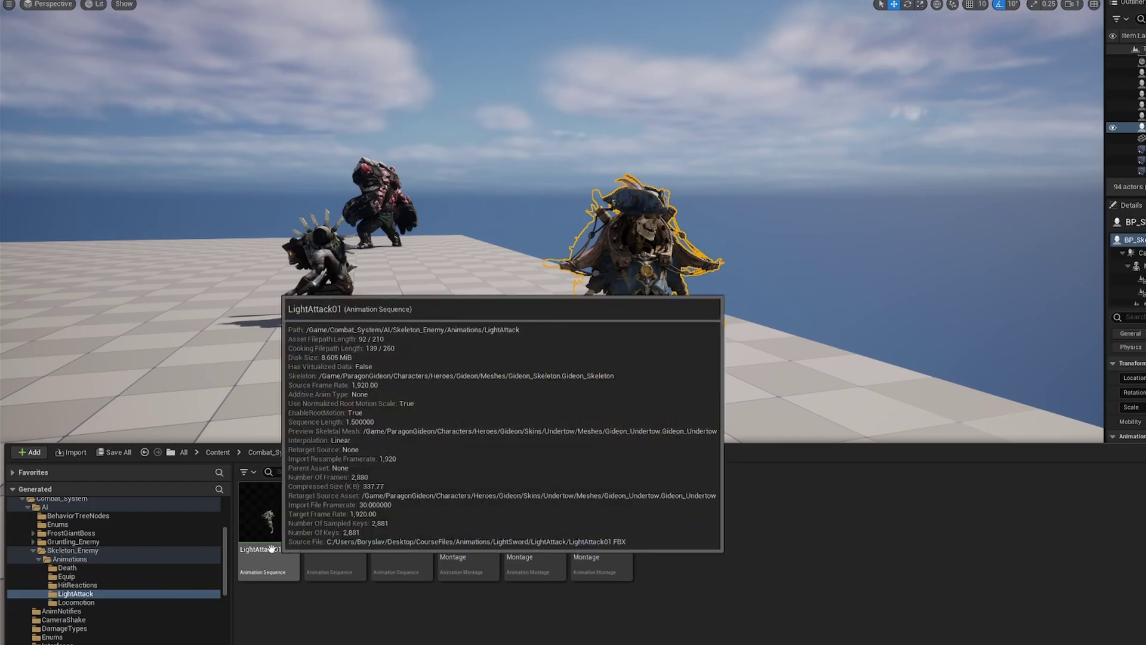
left_click(308, 541)
left_click_drag(308, 541, 179, 385)
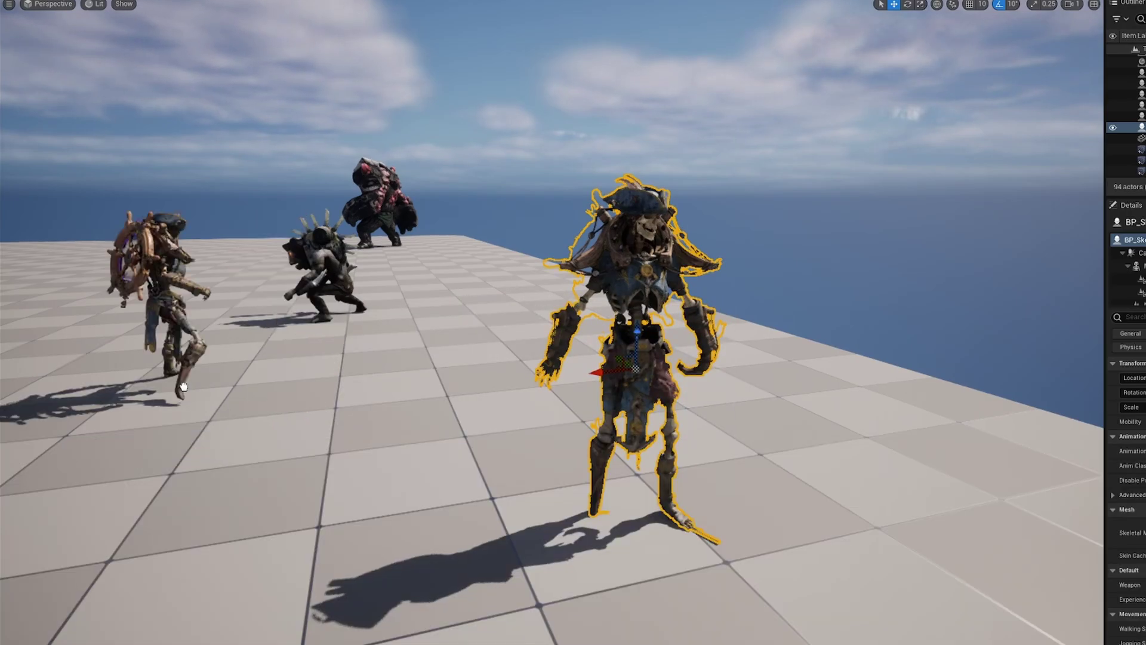
left_click(186, 386)
key("f")
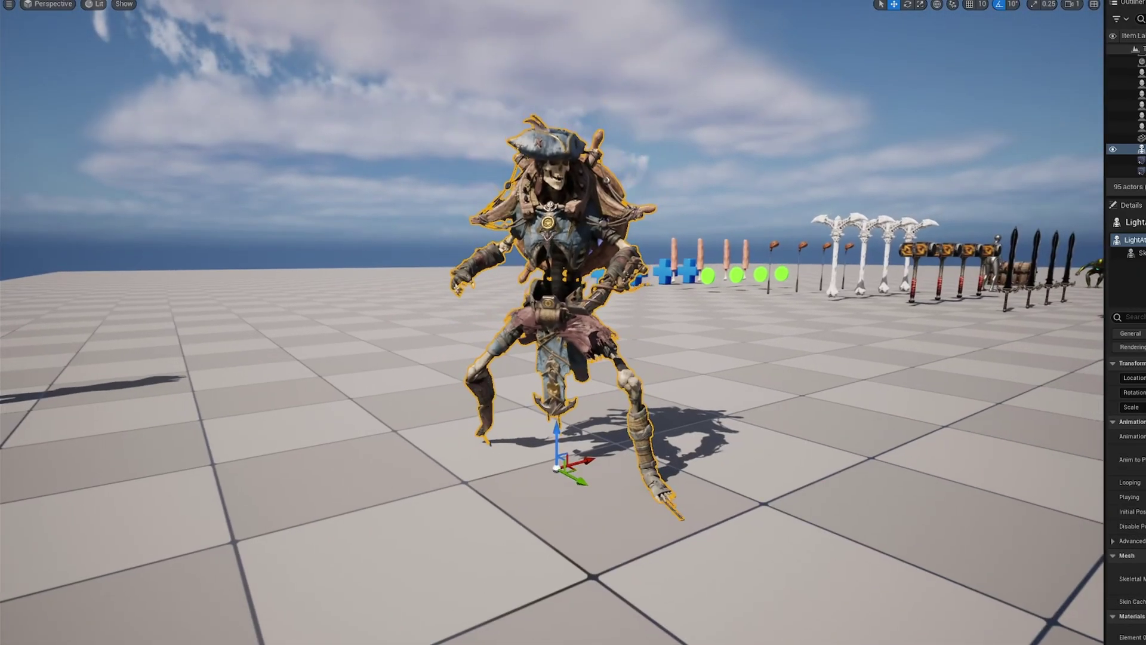
Preview the placed LightAttack01 animation by running the level, and reset the actor's location to 0, 0, 0.
left_click(418, 1)
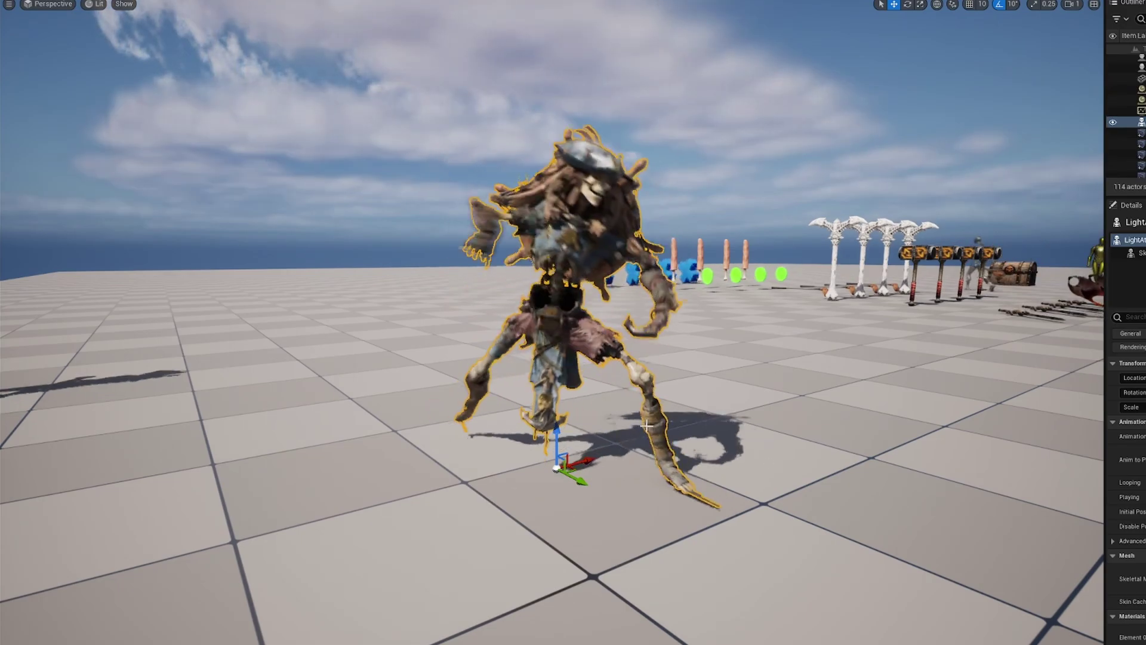
key("Escape")
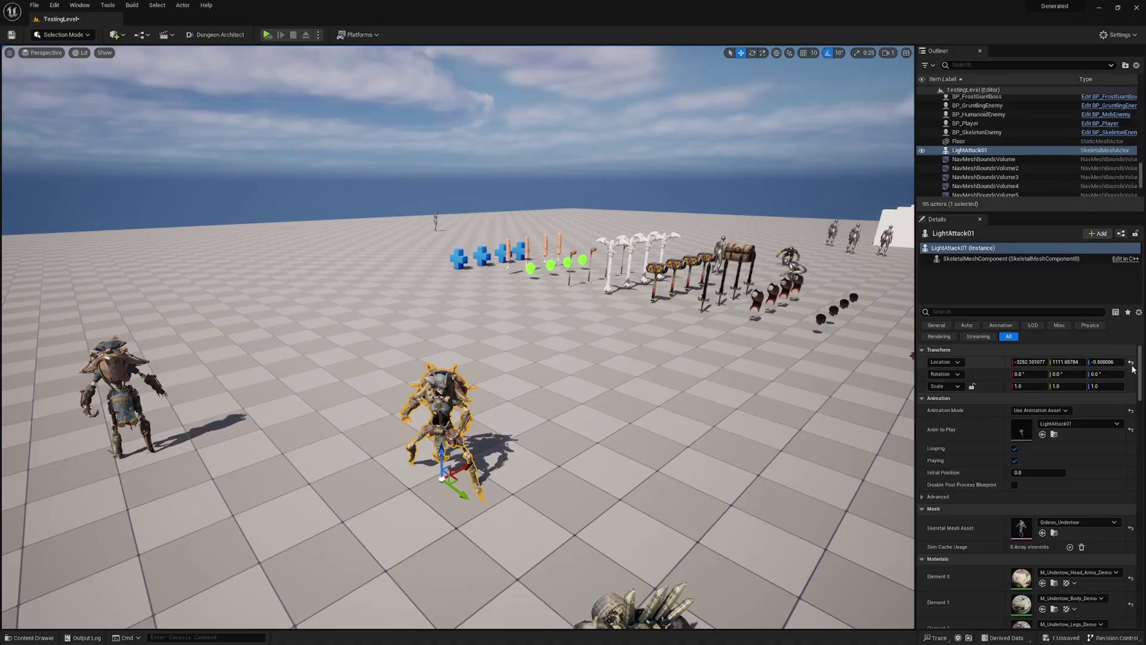
left_click(1131, 362)
key("f")
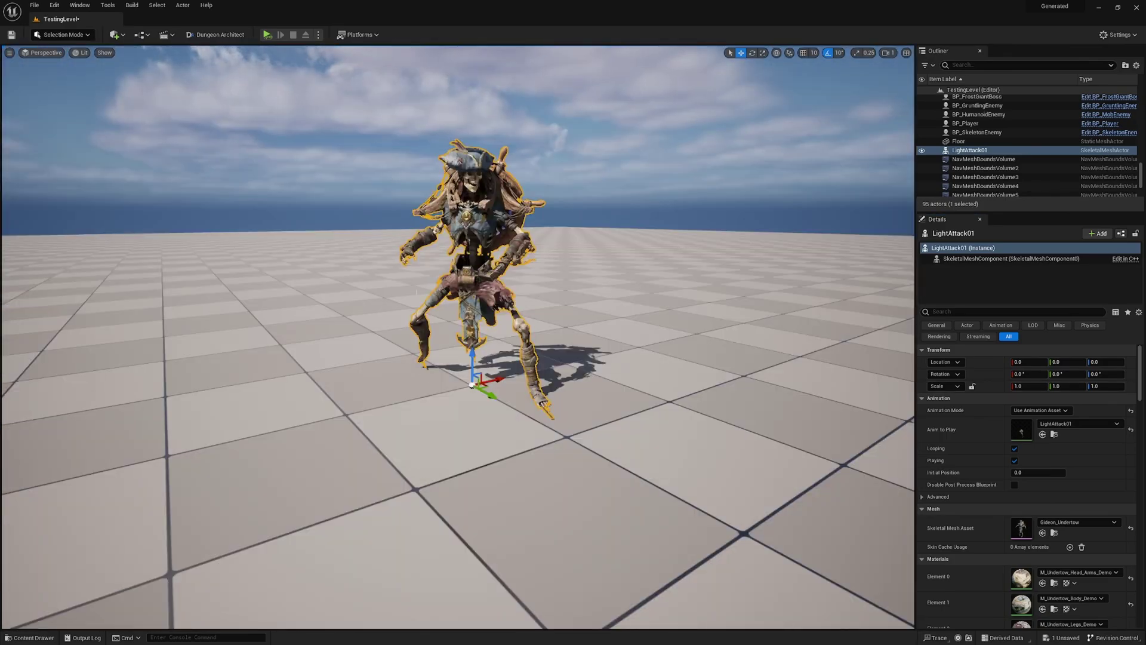
Export the selected LightAttack01 actor, choosing GL Transmission Format (*.gltf) as the file type.
left_click(34, 7)
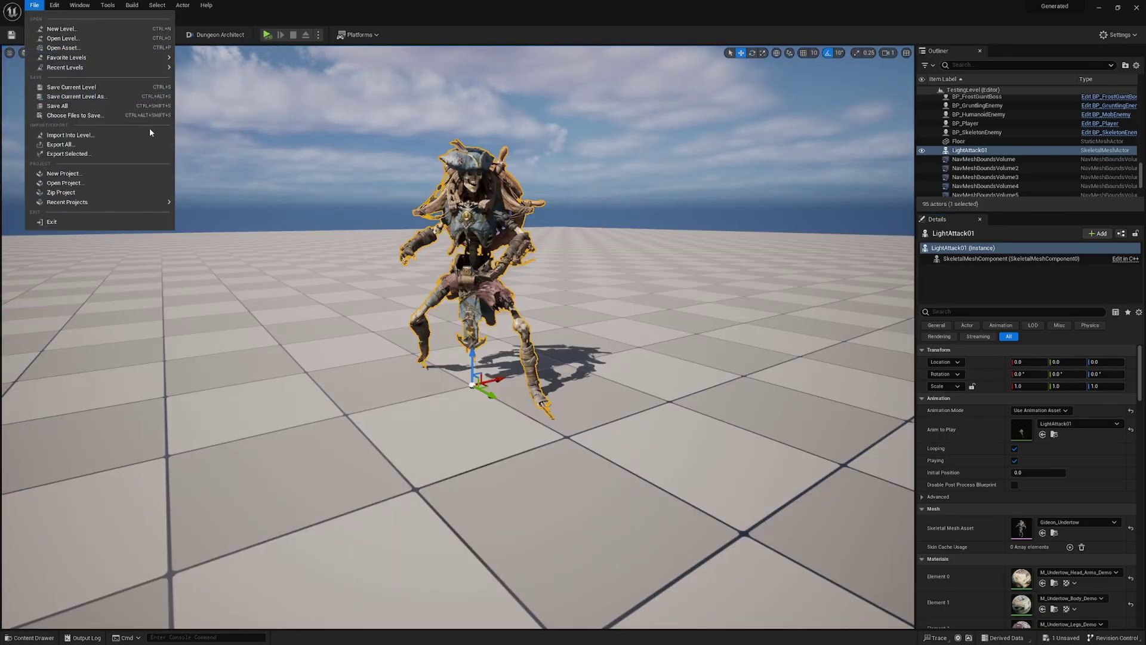
left_click(120, 153)
left_click(123, 288)
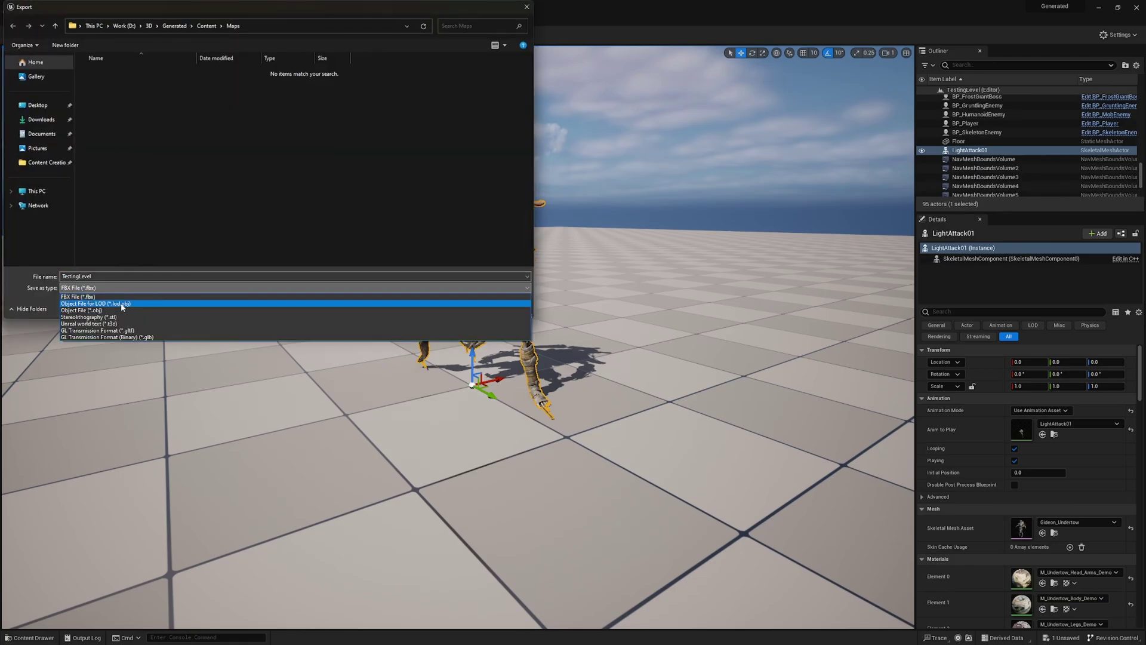
left_click(132, 331)
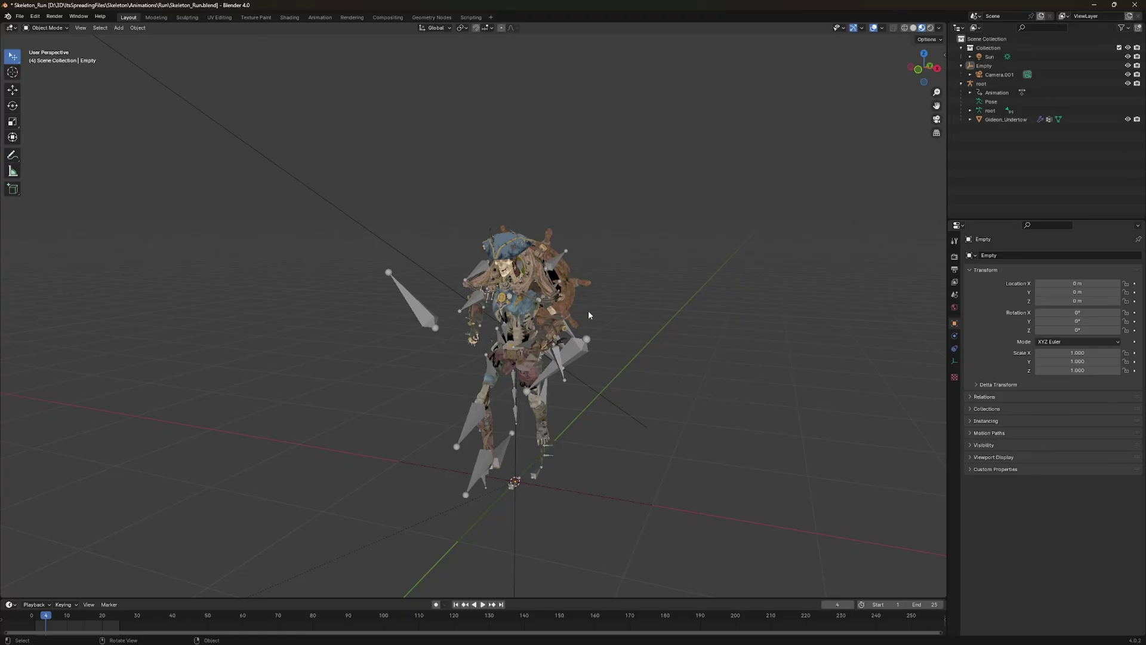
Switch to Blender and play back the skeleton's run animation, examining it from the back, side and front.
key("space")
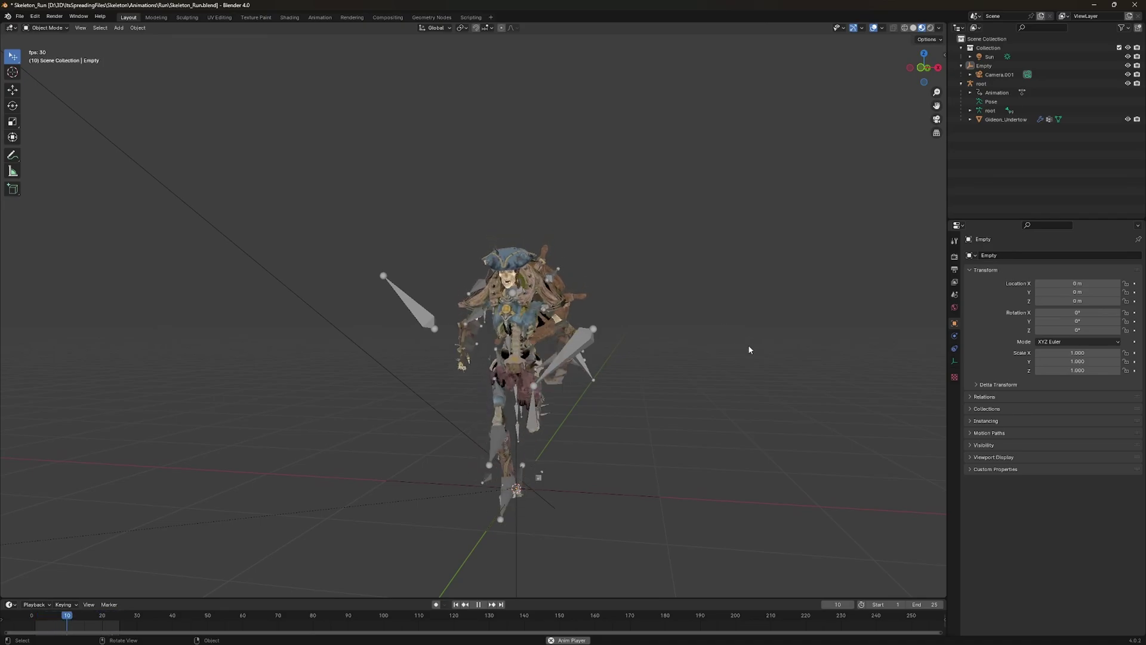
middle_click_drag(747, 345, 499, 333)
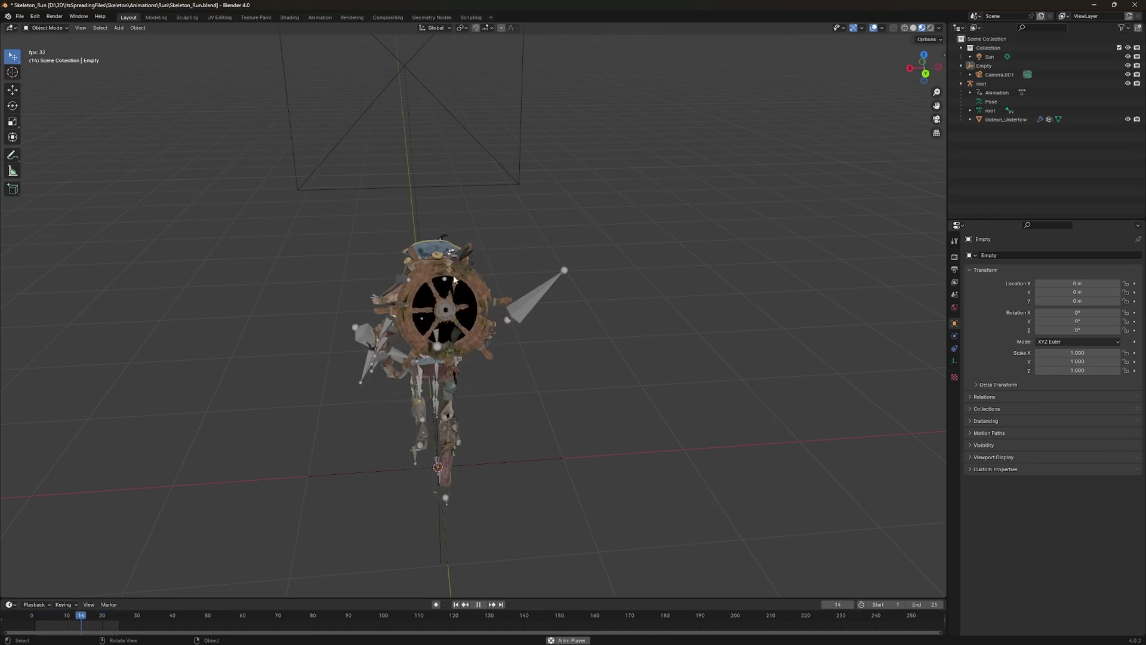
middle_click_drag(454, 280, 483, 272)
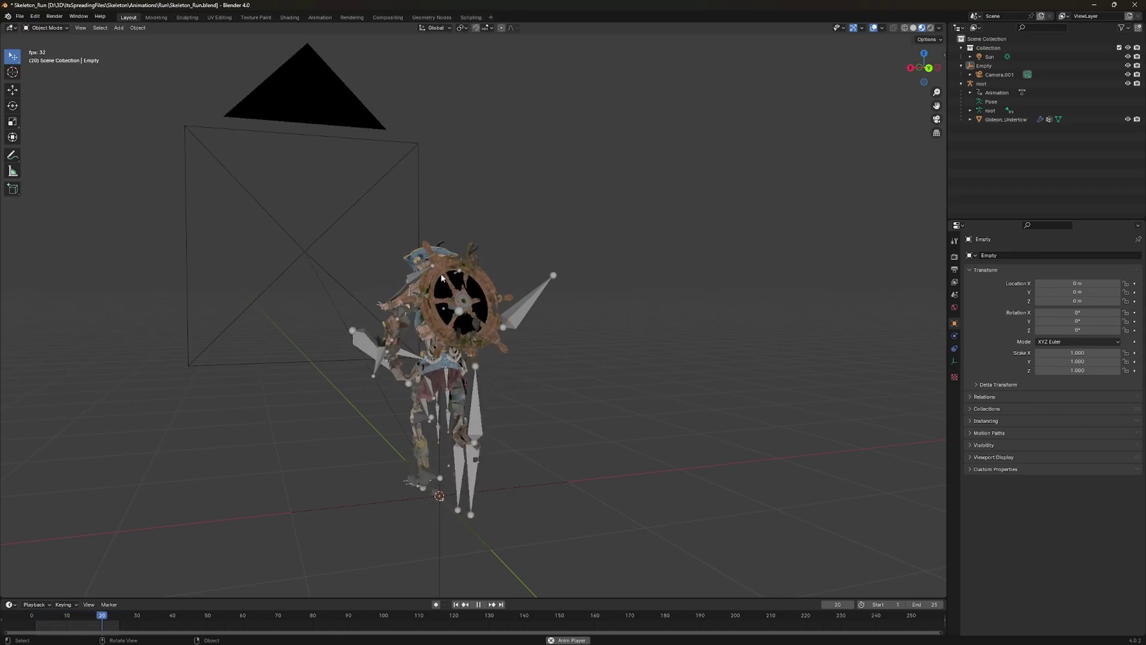
middle_click_drag(442, 278, 454, 382)
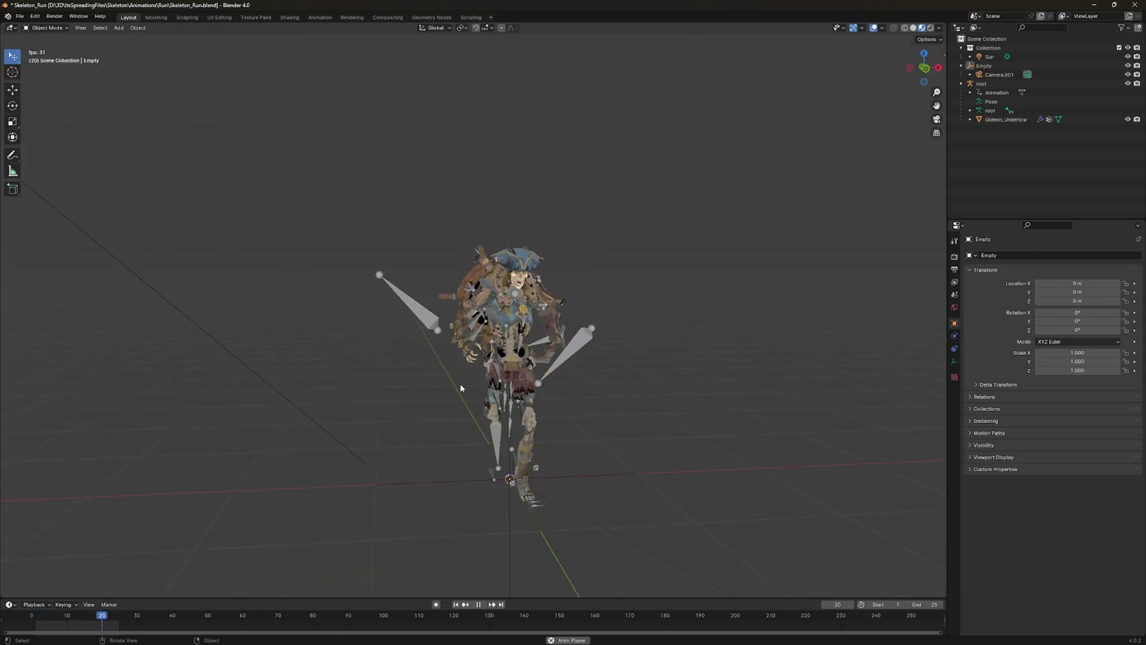
key("space")
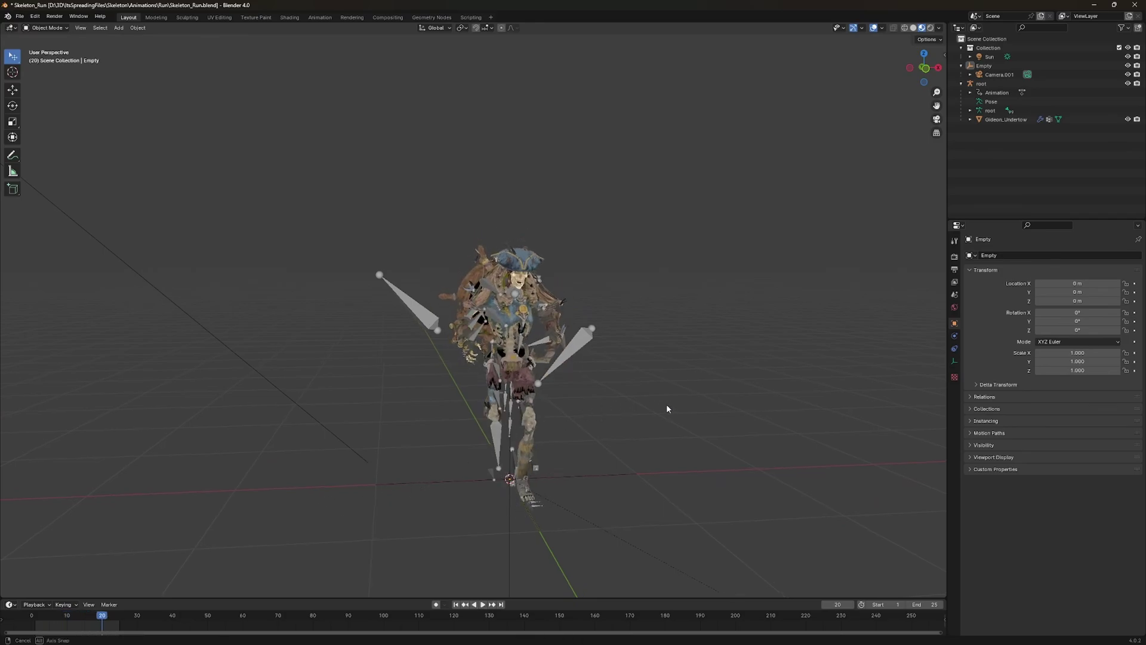
Render frame 20 of the run animation and examine the pixelated skeleton up close in an enlarged render window beside the model.
key("F12")
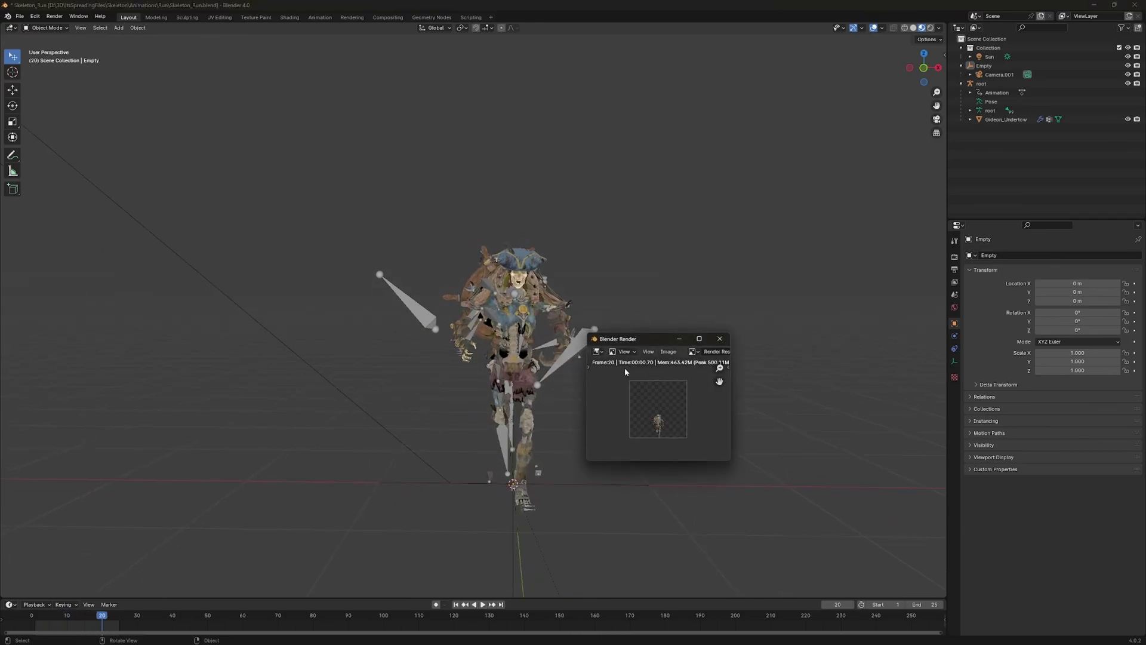
left_click_drag(593, 330, 387, 98)
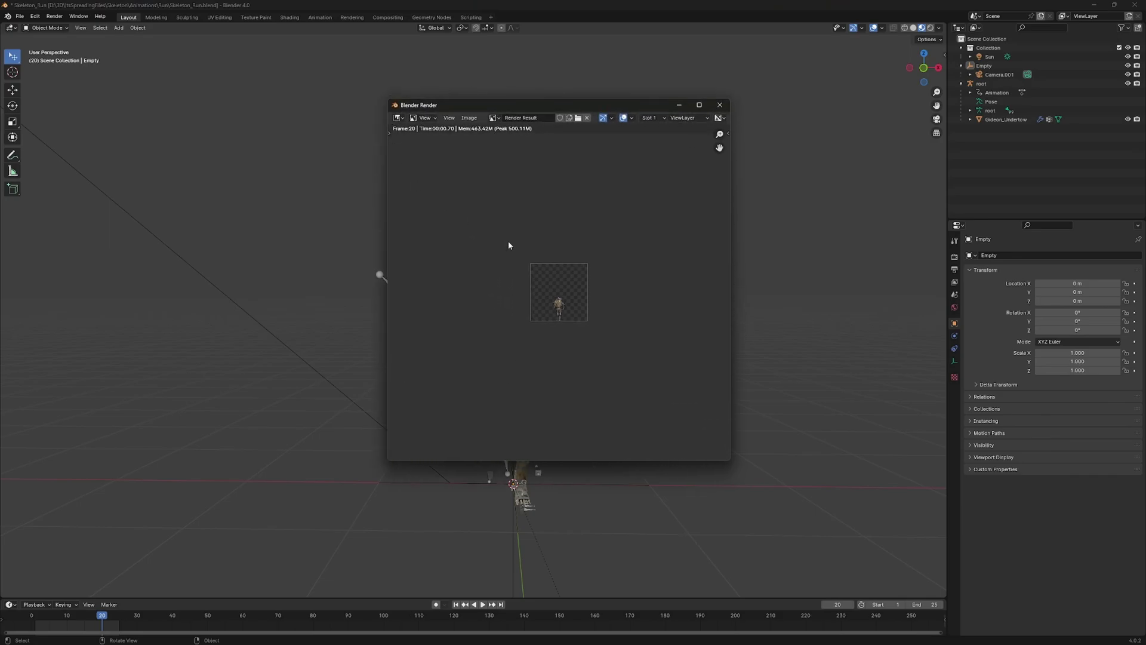
scroll(617, 352, "up", 3)
scroll(620, 323, "down", 1)
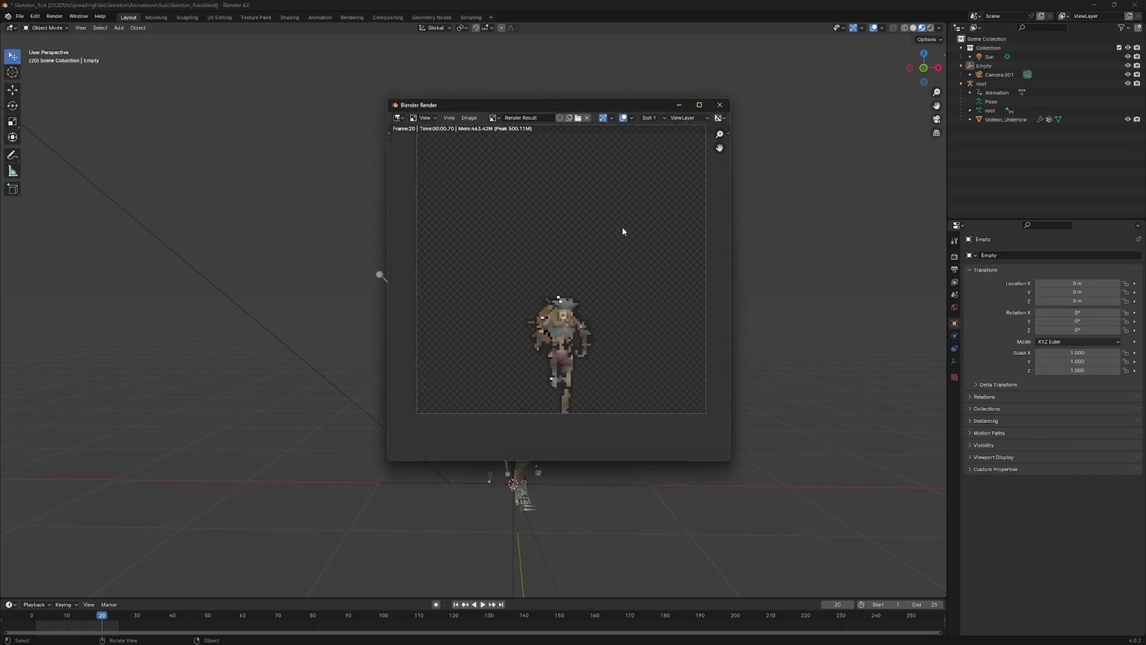
left_click_drag(618, 105, 861, 96)
scroll(815, 324, "up", 1)
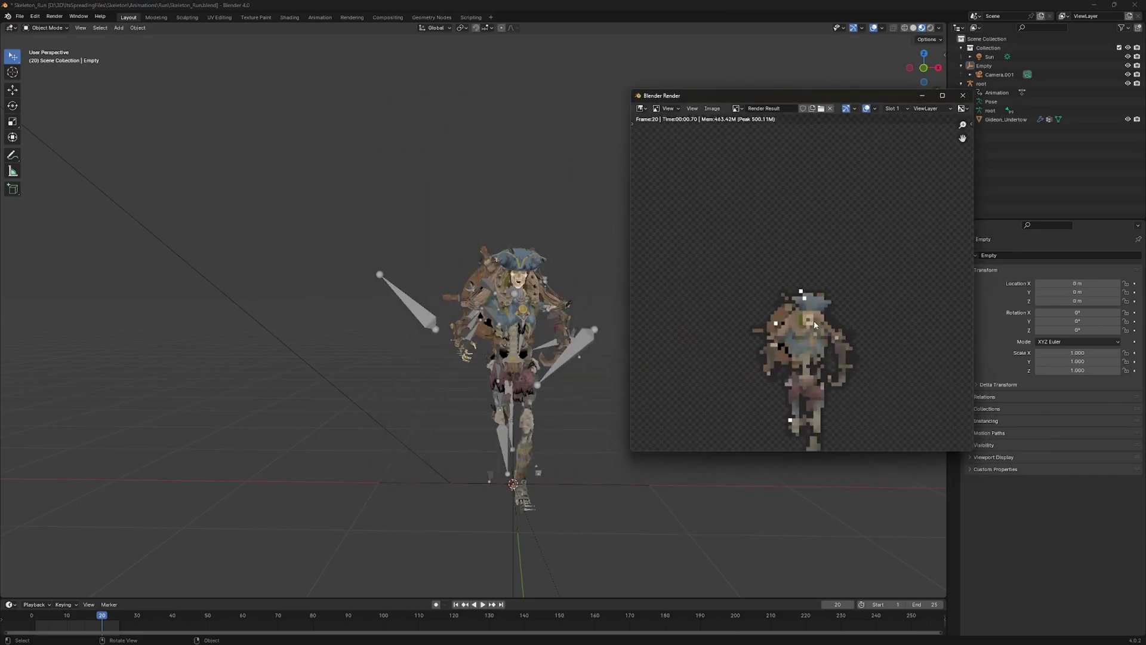
scroll(815, 351, "down", 1)
Move the run animation to frame 8 and render that frame.
key("space")
left_click(61, 617)
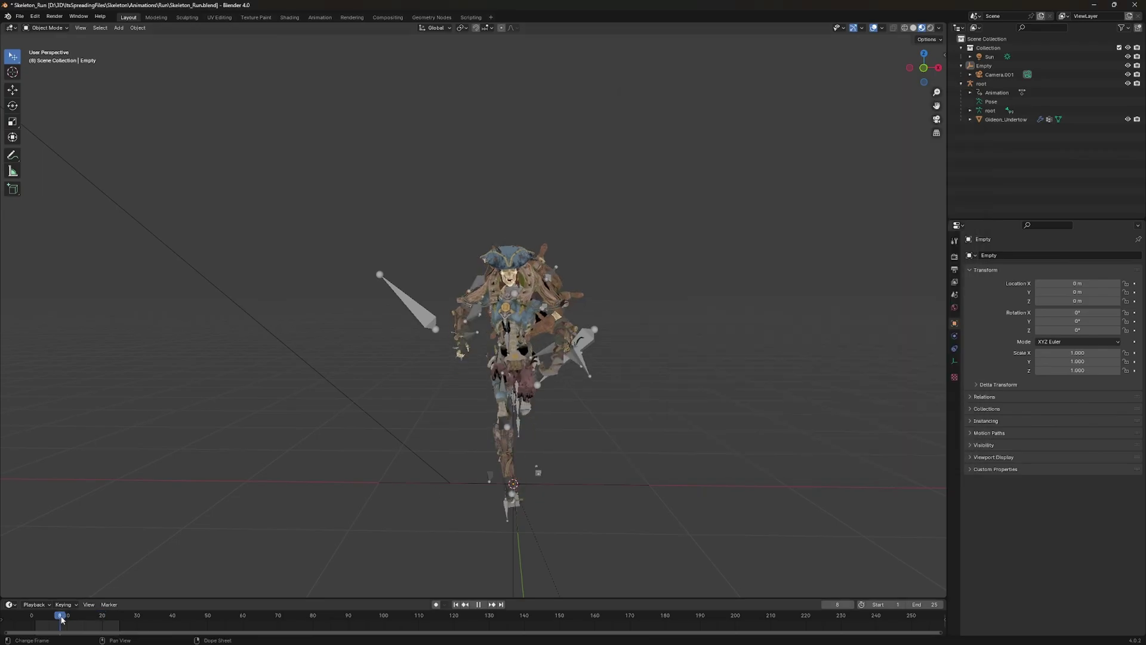
key("F12")
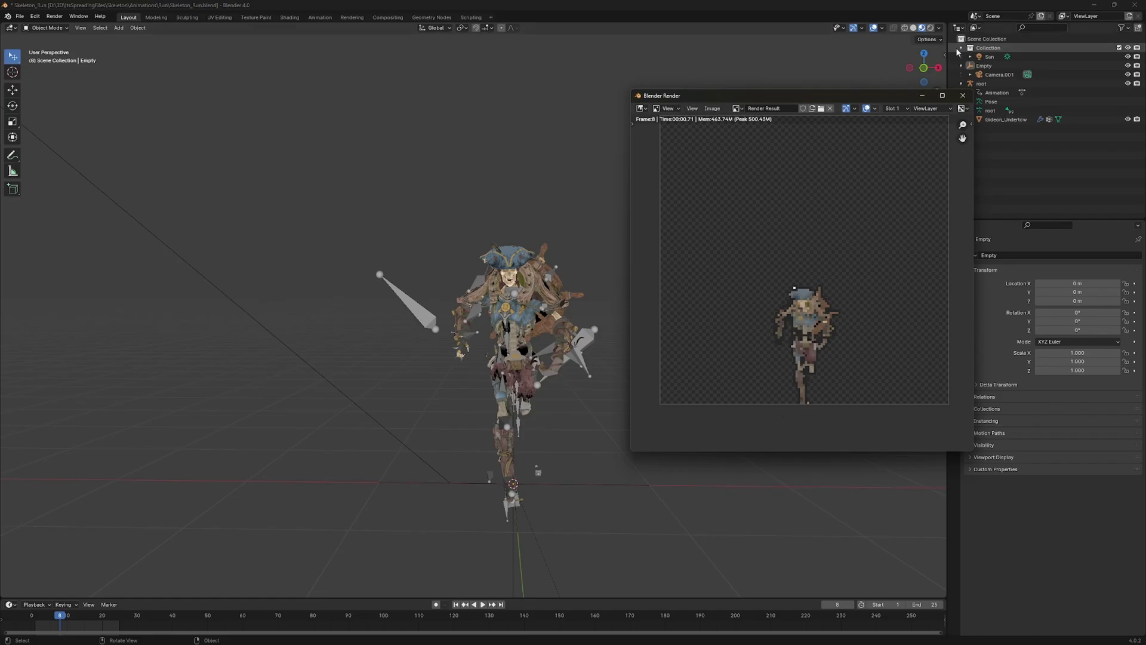
Set the Z rotation of the Empty that holds the camera to 90° and render the skeleton from the side.
left_click(1002, 67)
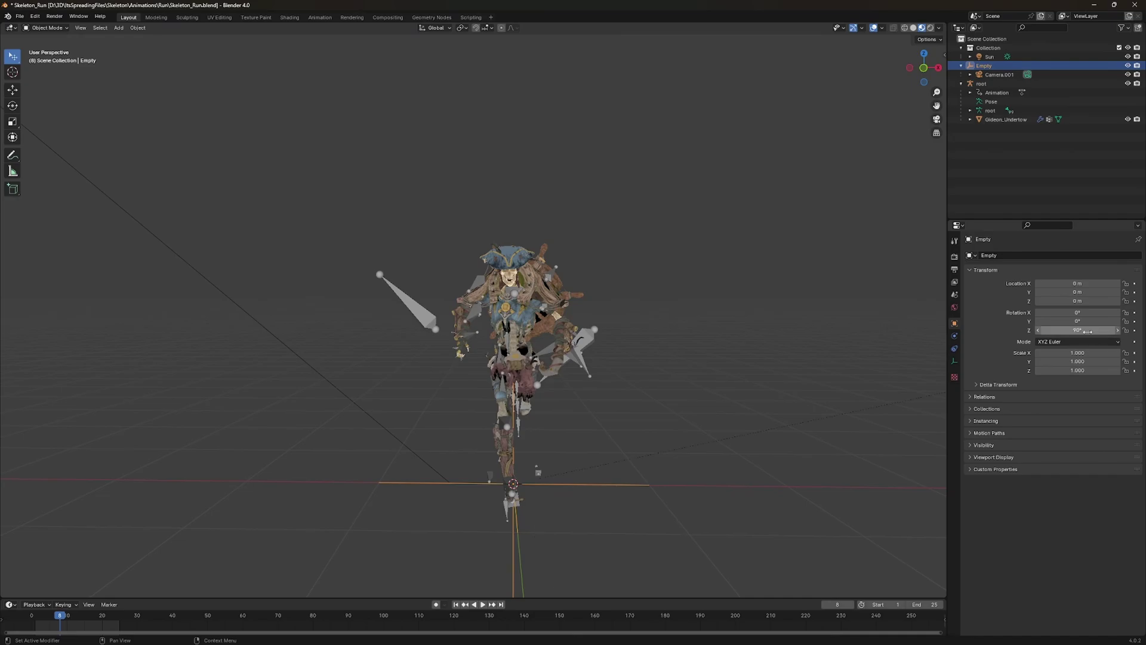
key("F12")
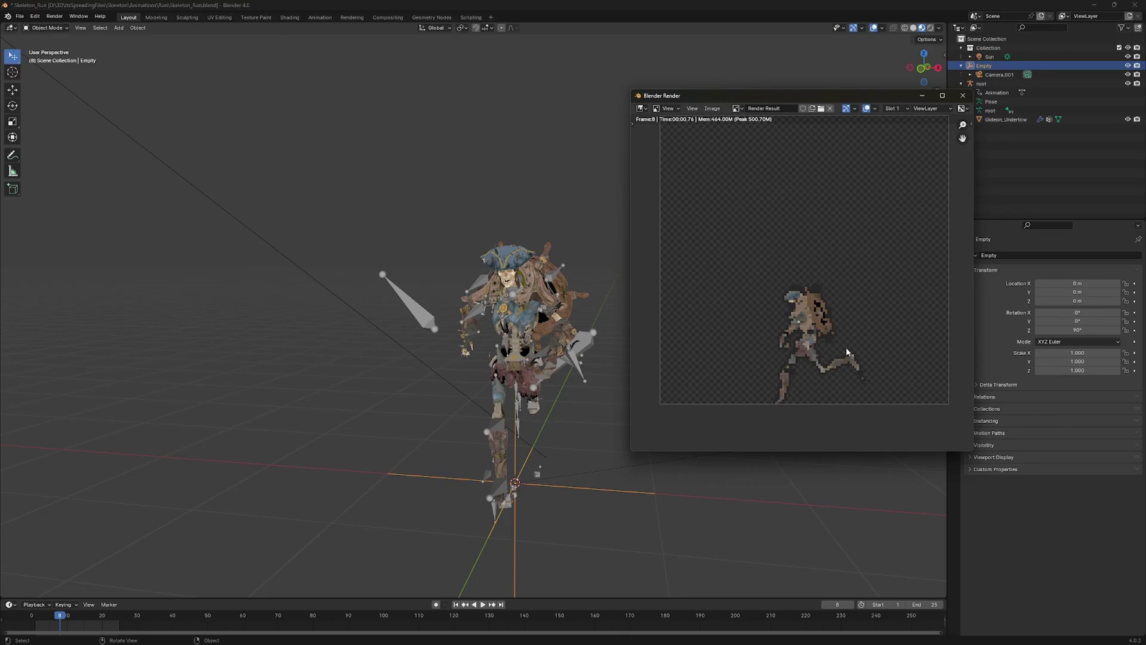
key("Escape")
Inspect the skeleton's running pose from the side and render frame 8 again for comparison.
middle_click_drag(453, 510, 451, 300)
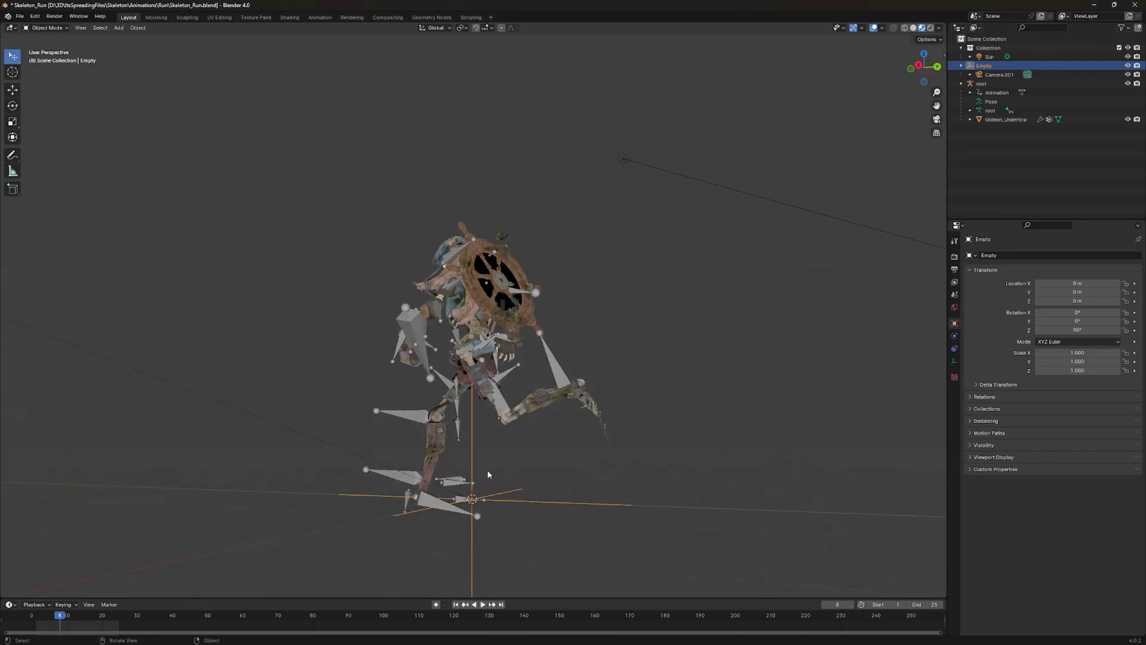
middle_click_drag(480, 504, 517, 511)
middle_click_drag(130, 478, 477, 463)
key("F12")
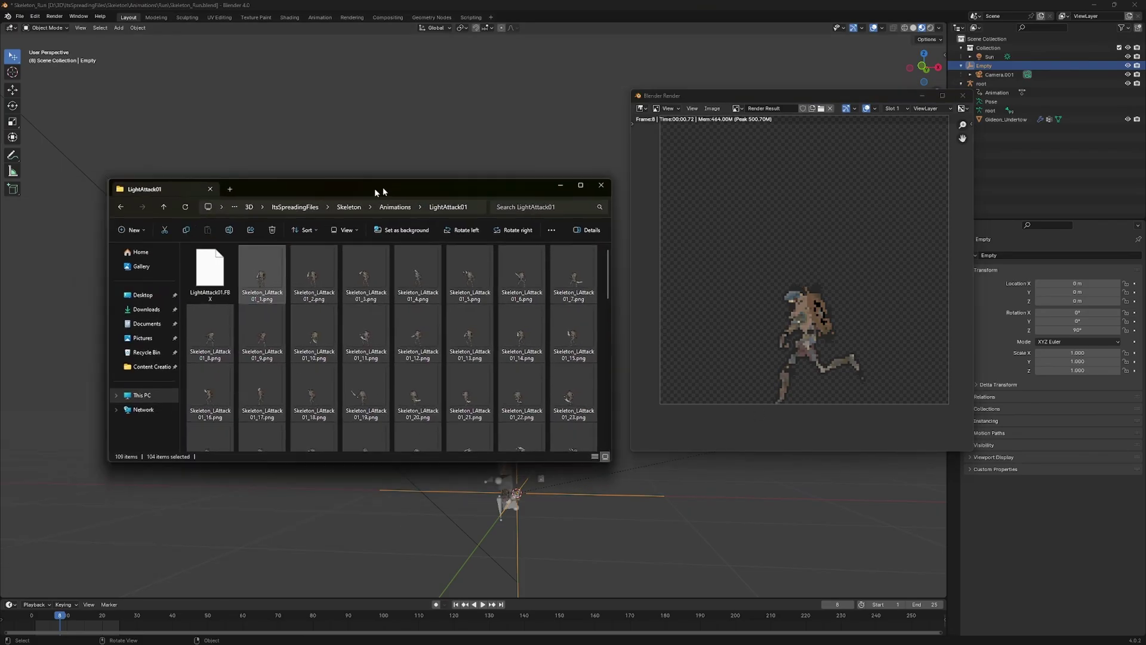
Switch to File Explorer and look through the rendered Skeleton_LAttack01 PNG frames in the LightAttack01 folder.
left_click_drag(374, 188, 502, 146)
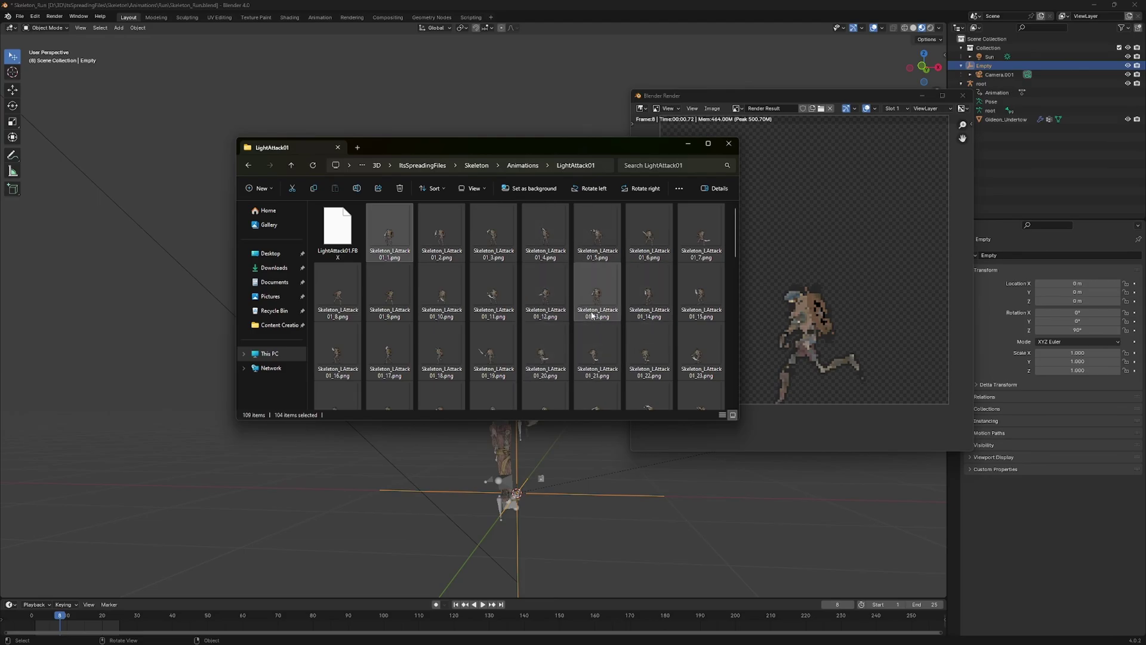
scroll(543, 358, "down", 3)
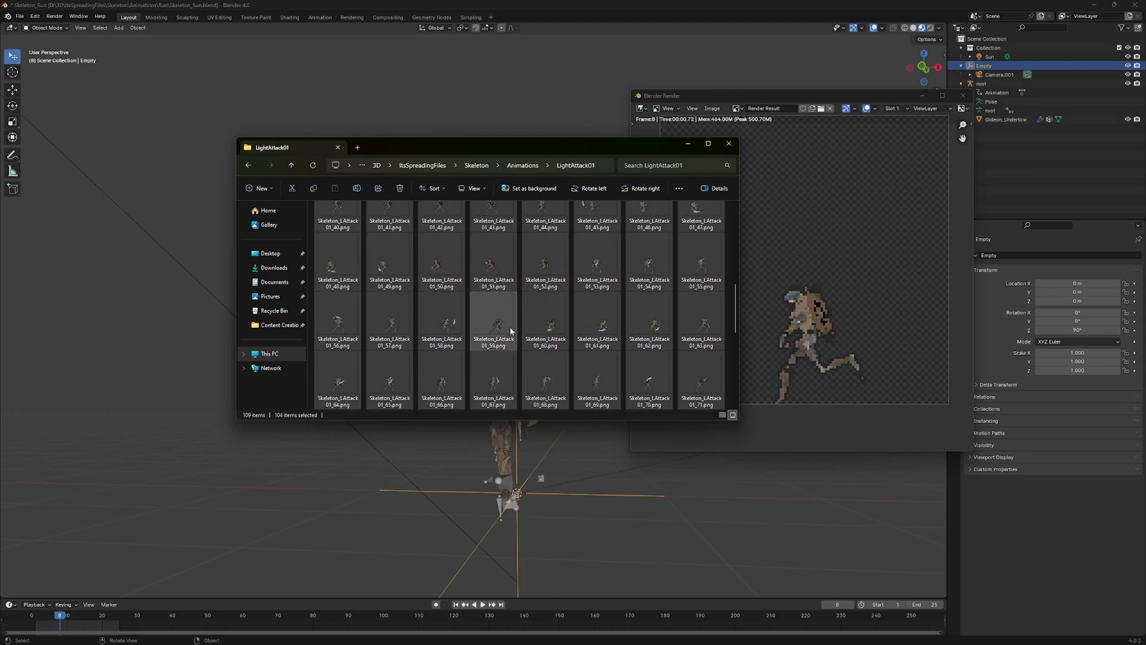
scroll(537, 298, "down", 5)
scroll(555, 324, "up", 10)
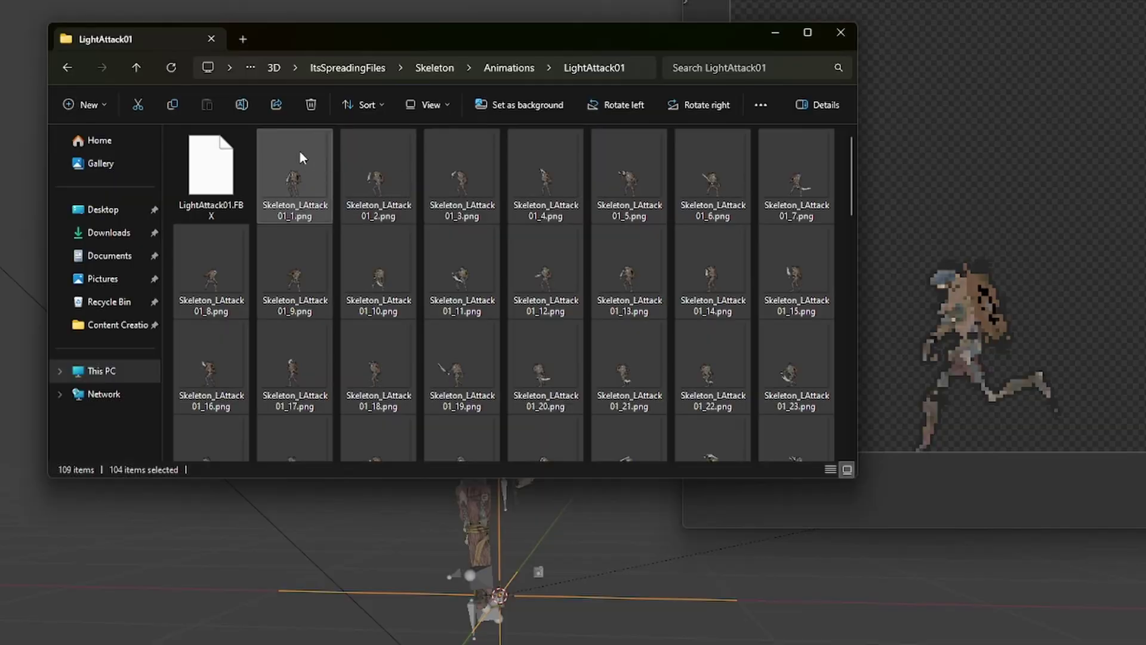
Open the selected Skeleton_LAttack01 PNG frames in PowerRename and look through the list of original file names.
right_click(299, 149)
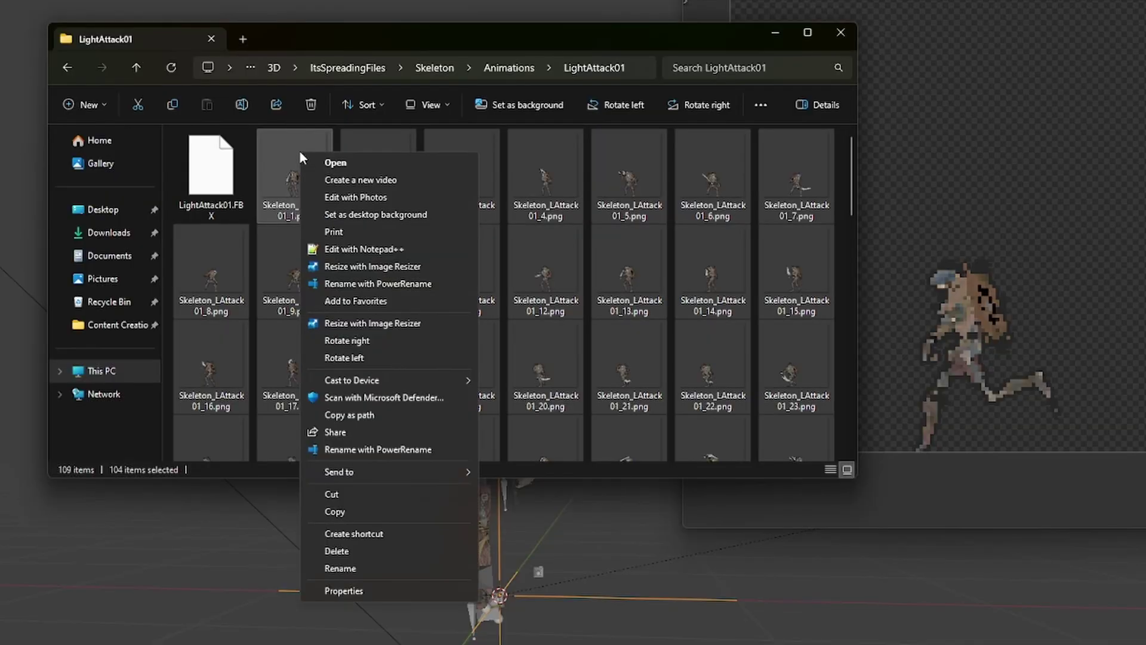
left_click(367, 451)
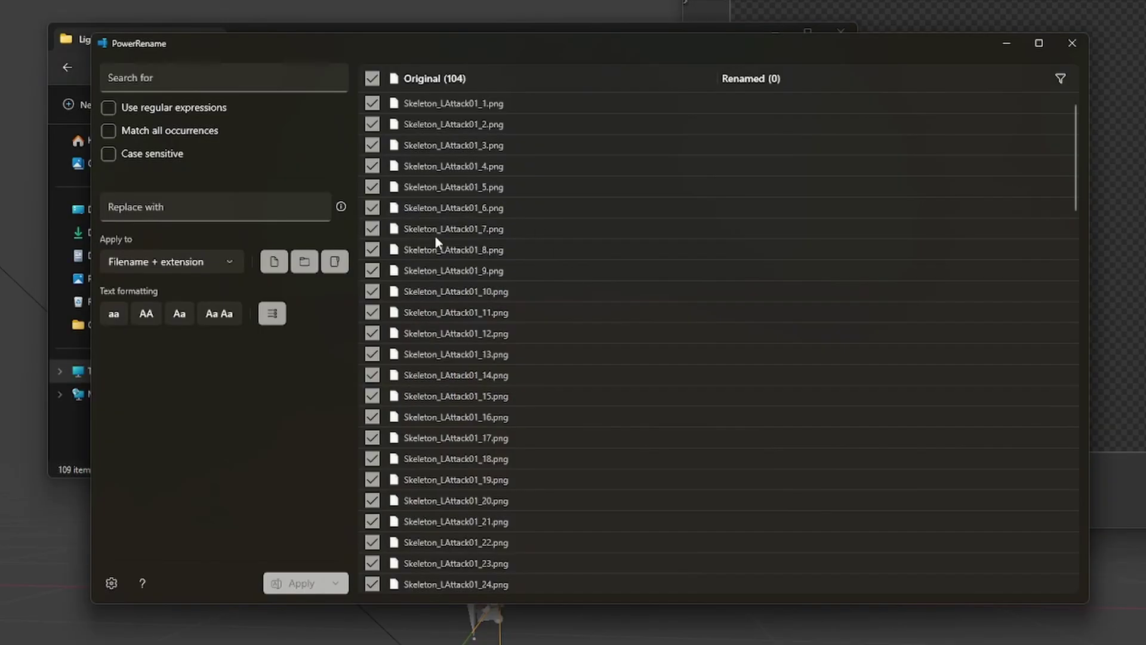
scroll(431, 128, "down", 20)
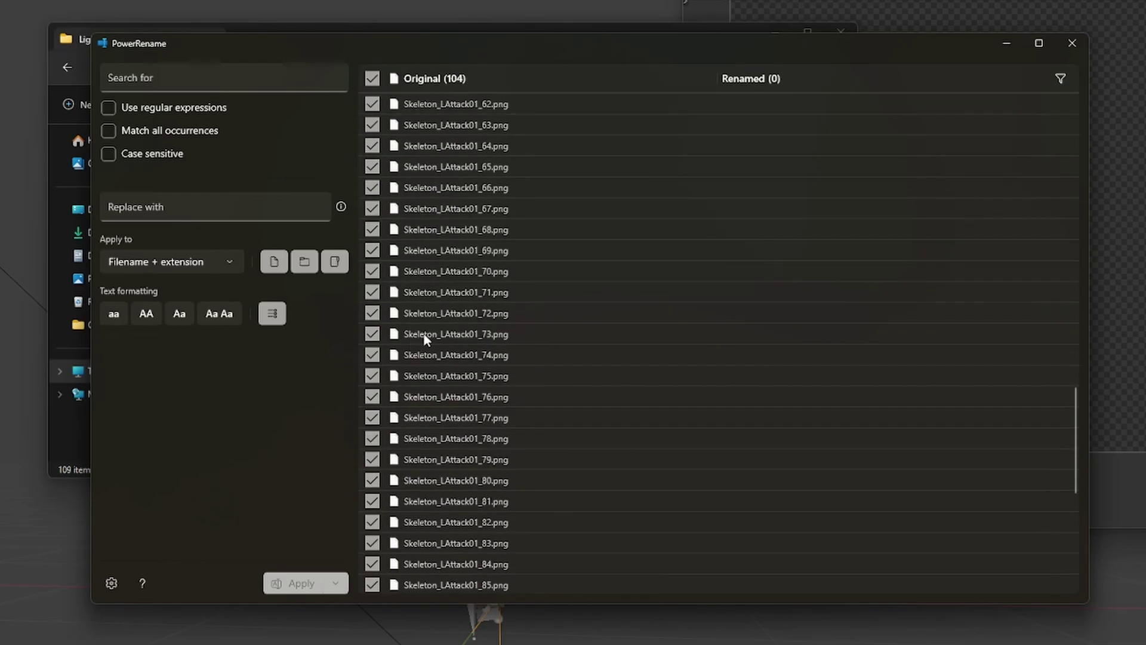
scroll(476, 448, "up", 20)
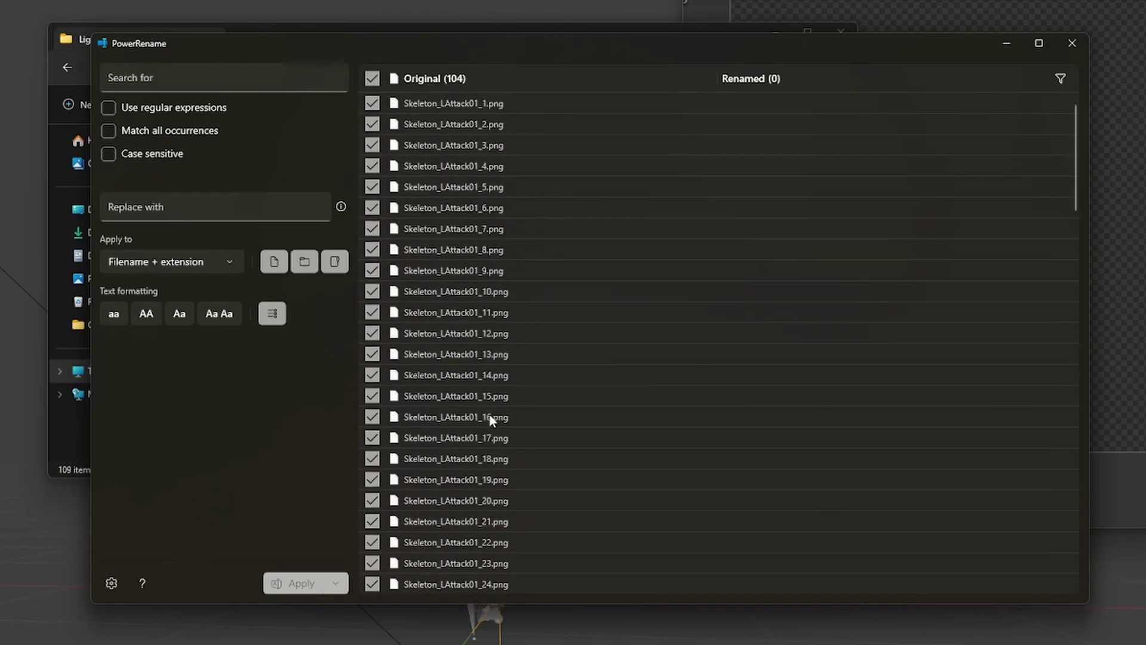
Set the rename search pattern to .* and enable regular expressions so it matches each whole file name.
left_click(241, 85)
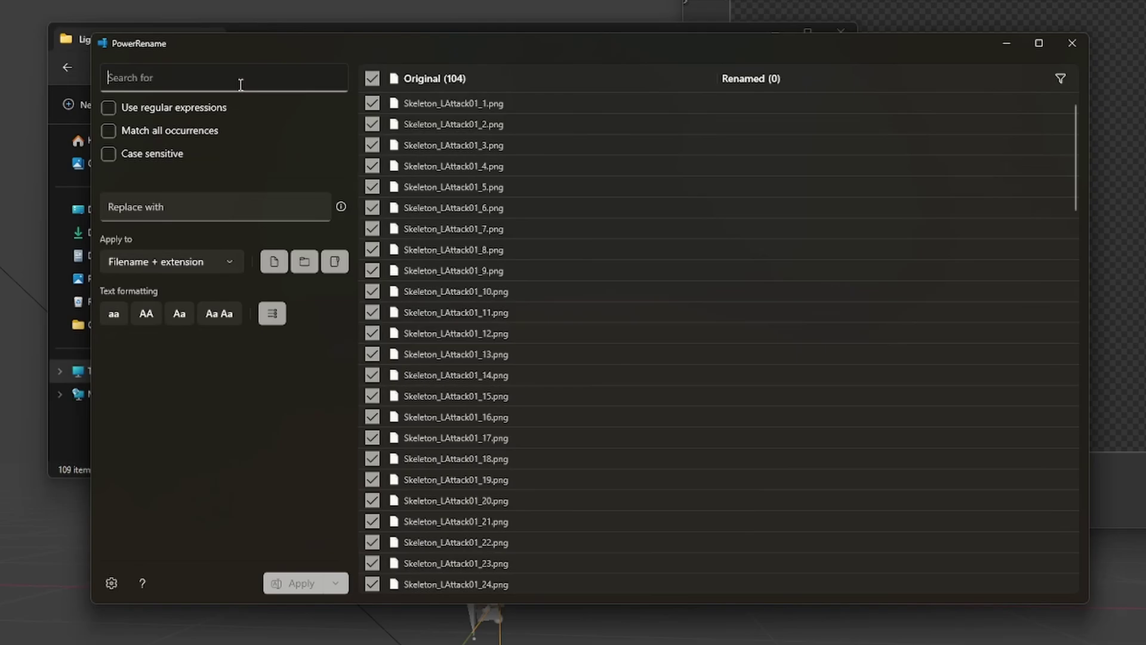
type(".")
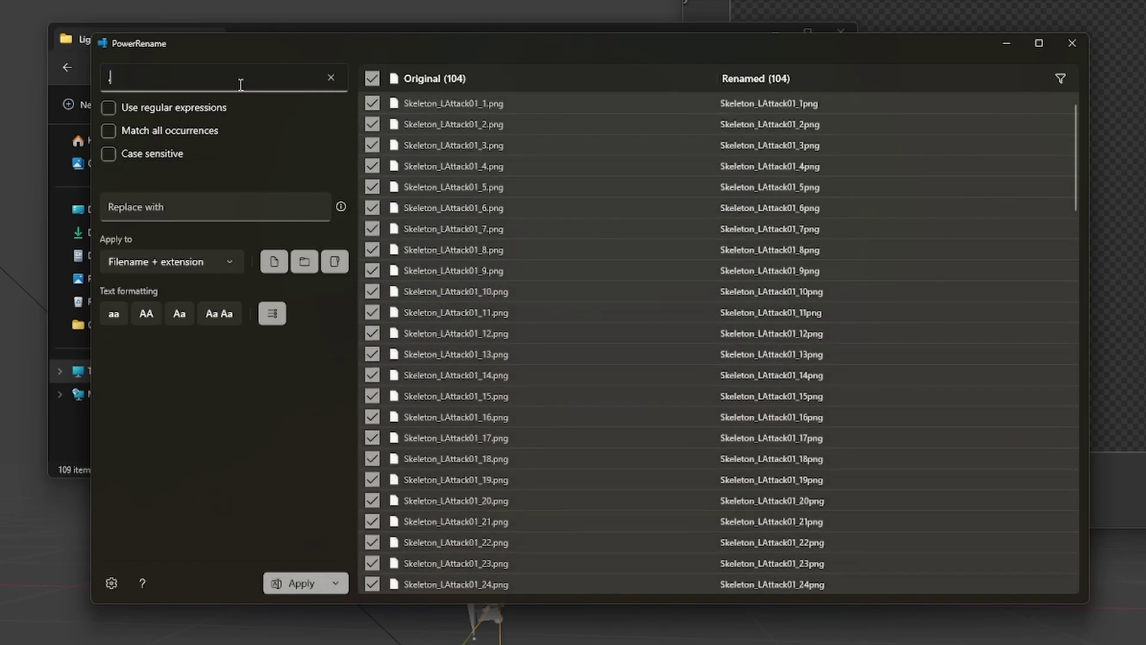
type("*")
left_click(108, 107)
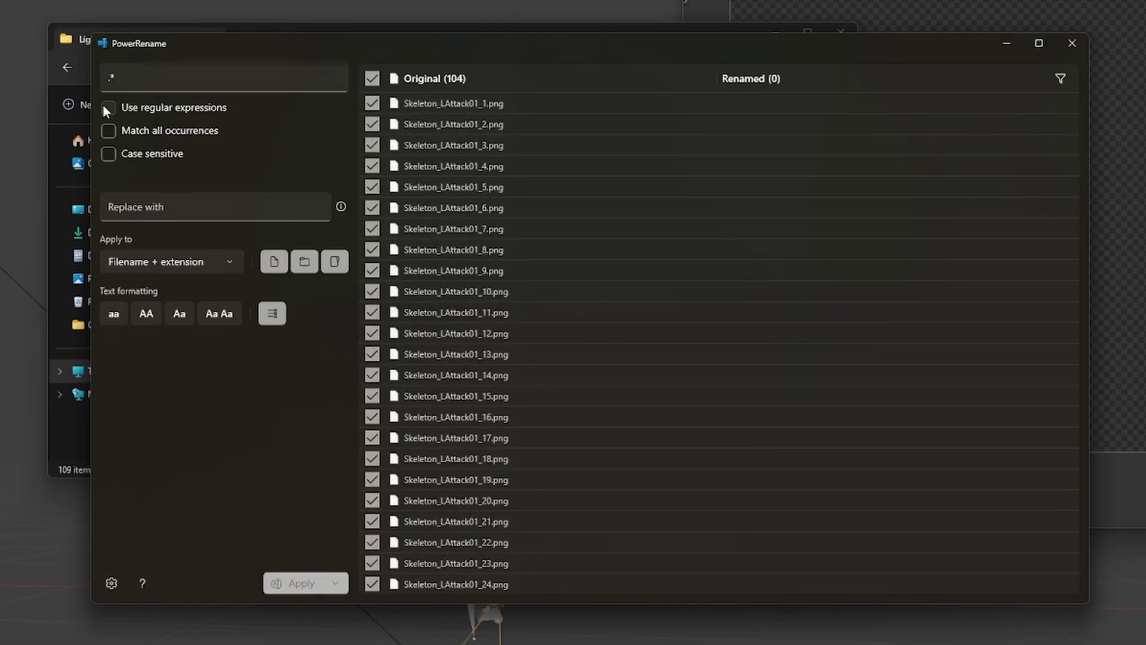
Enter SkeletonRunning_${}.png as the replacement name, with a counter before the extension.
left_click(177, 208)
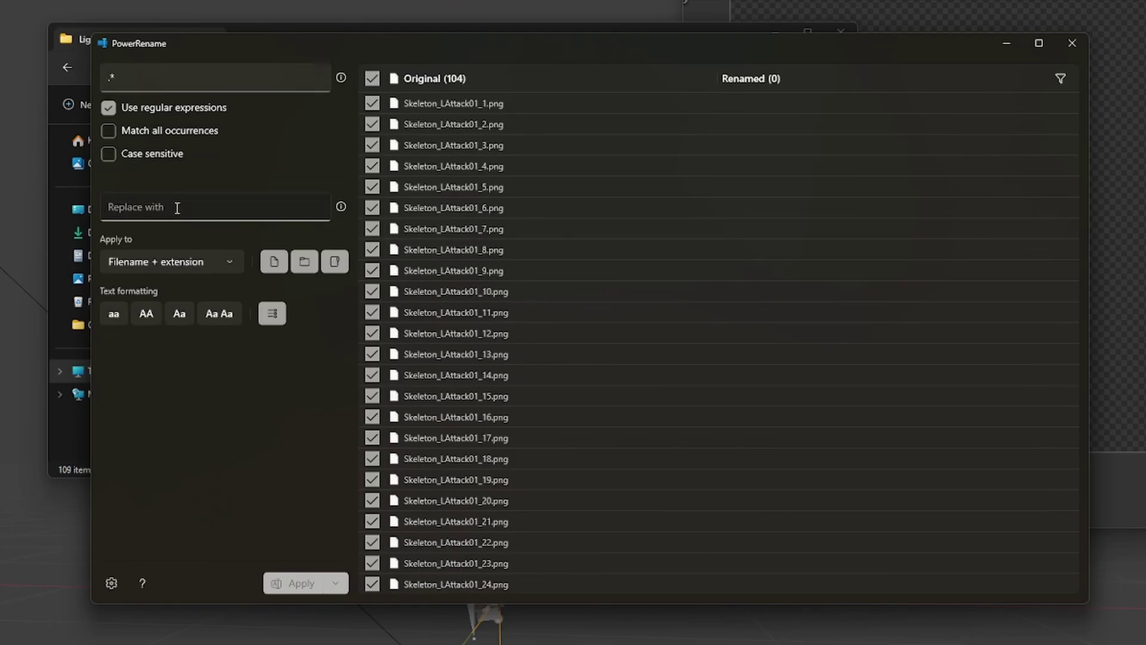
type("SkeletonRunning")
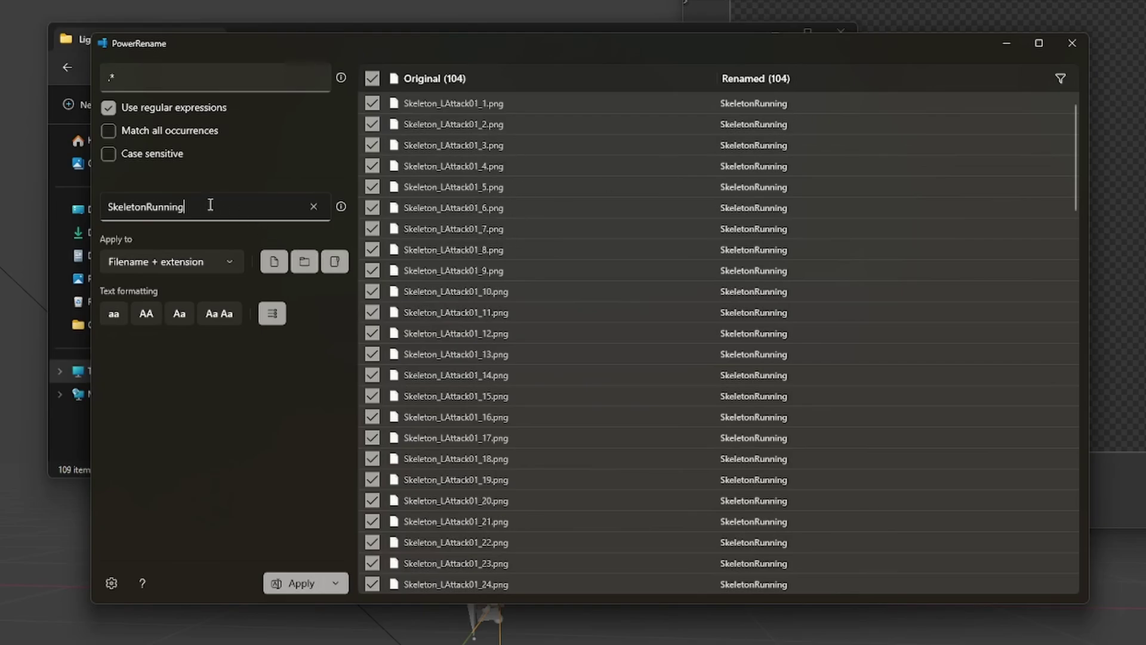
type("$")
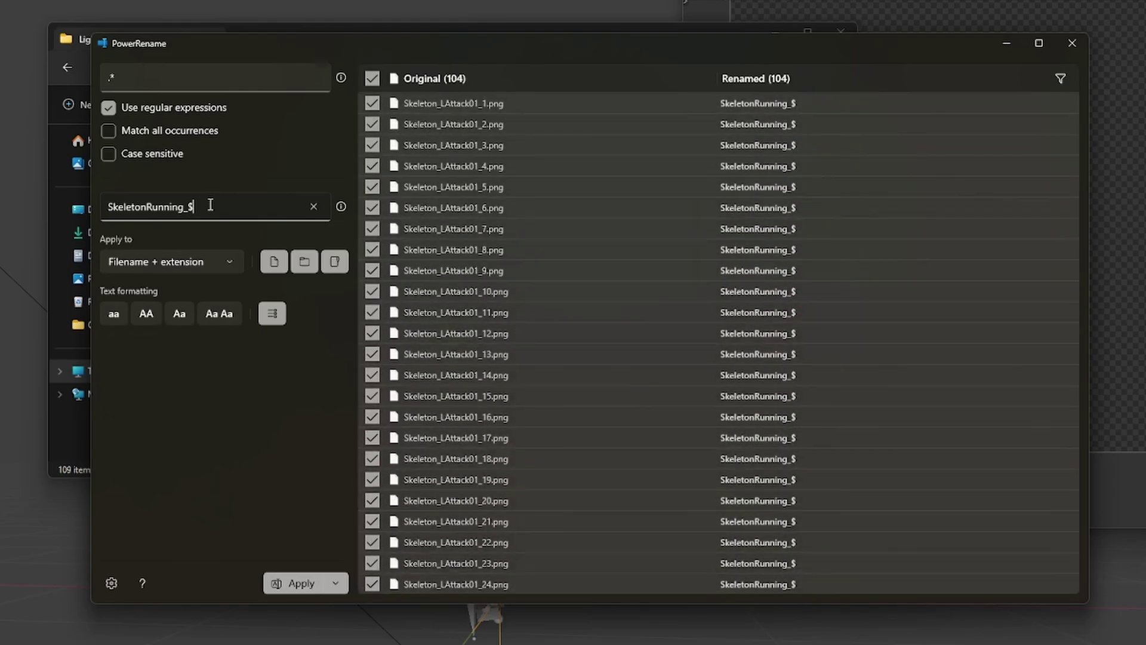
type("{}")
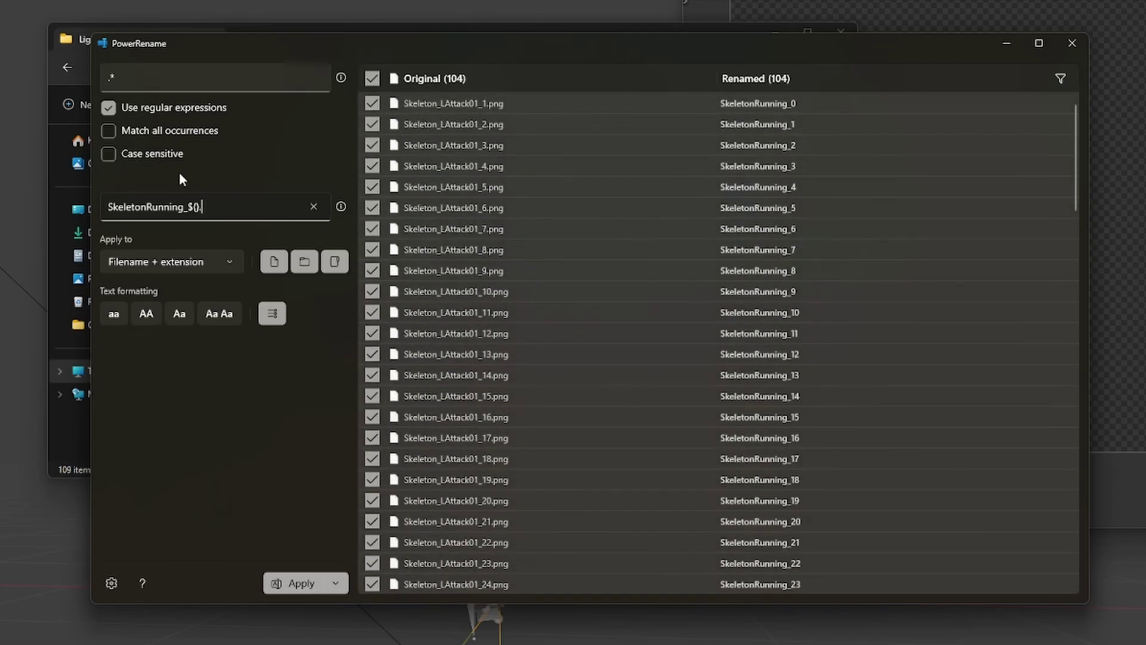
type(".png")
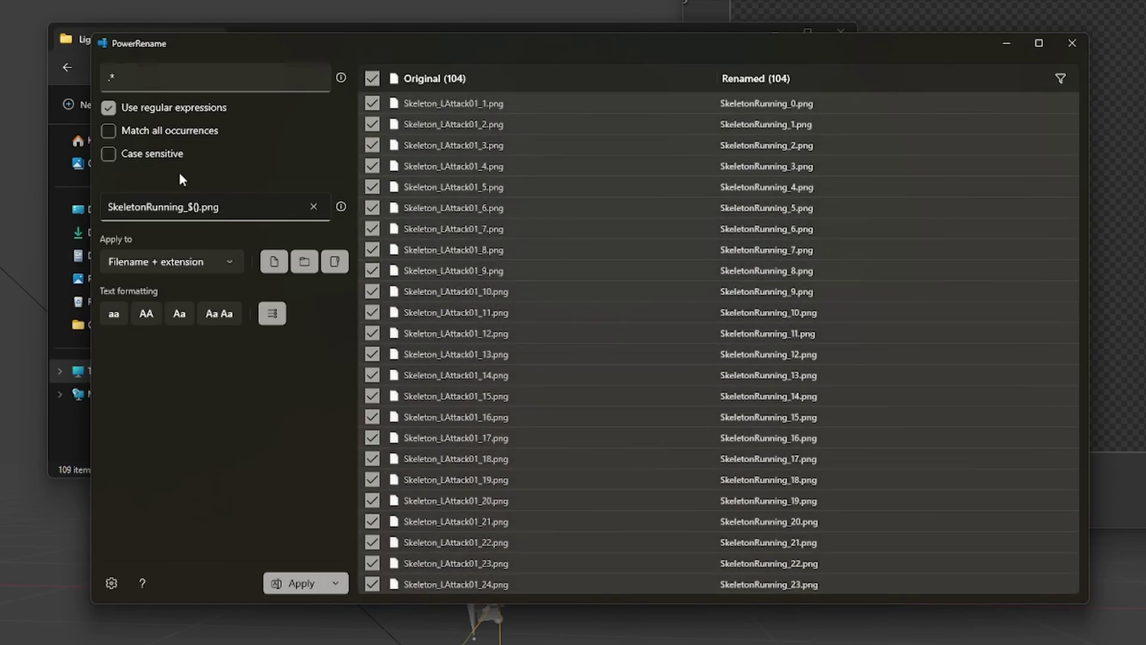
Try start=1 for the counter in the replacement name, and change its starting value to 15.
left_click(197, 207)
type("start=1")
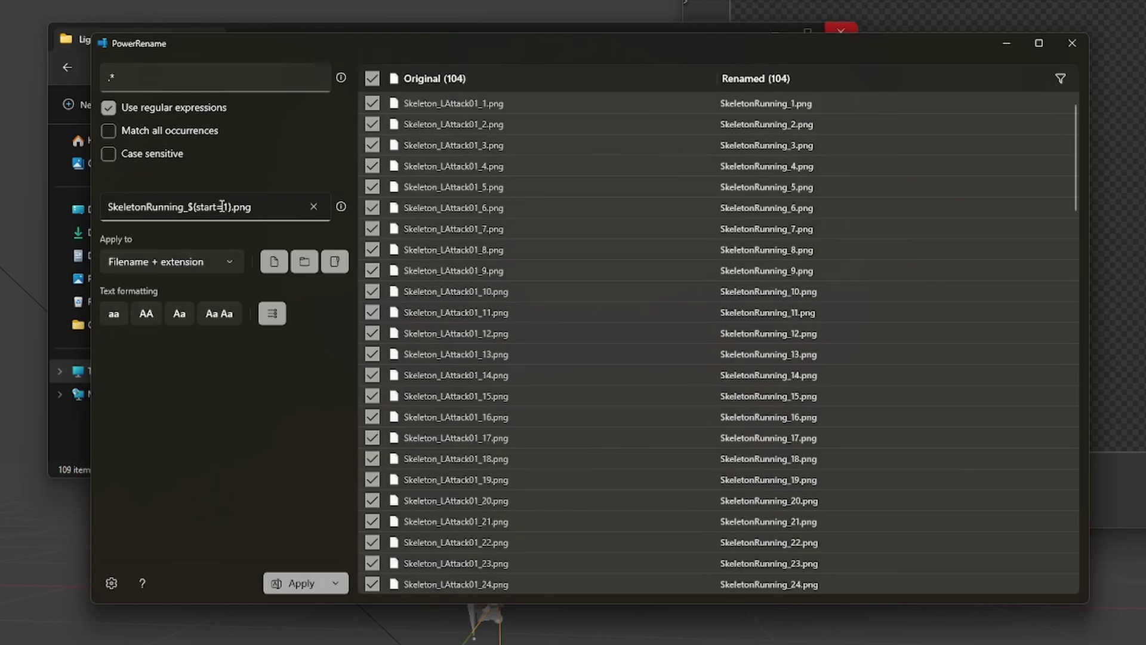
type("0")
key("BackSpace")
type("5")
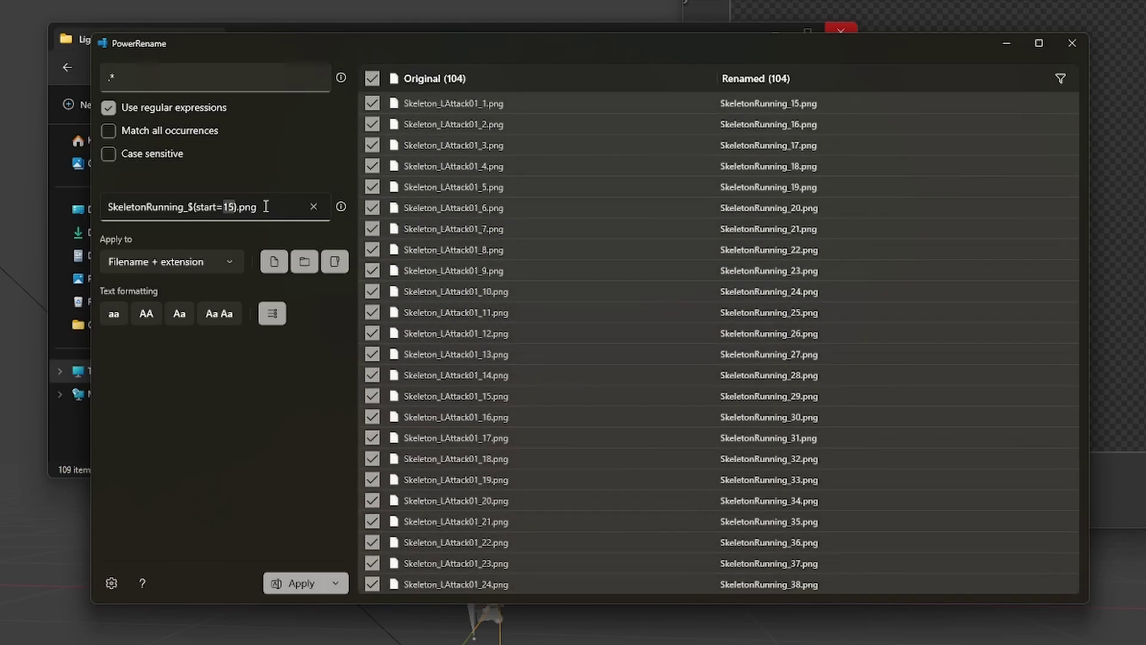
Add increment=2 to the counter, making the replacement name SkeletonRunning_${start=15, increment=2}.png.
type(", increme")
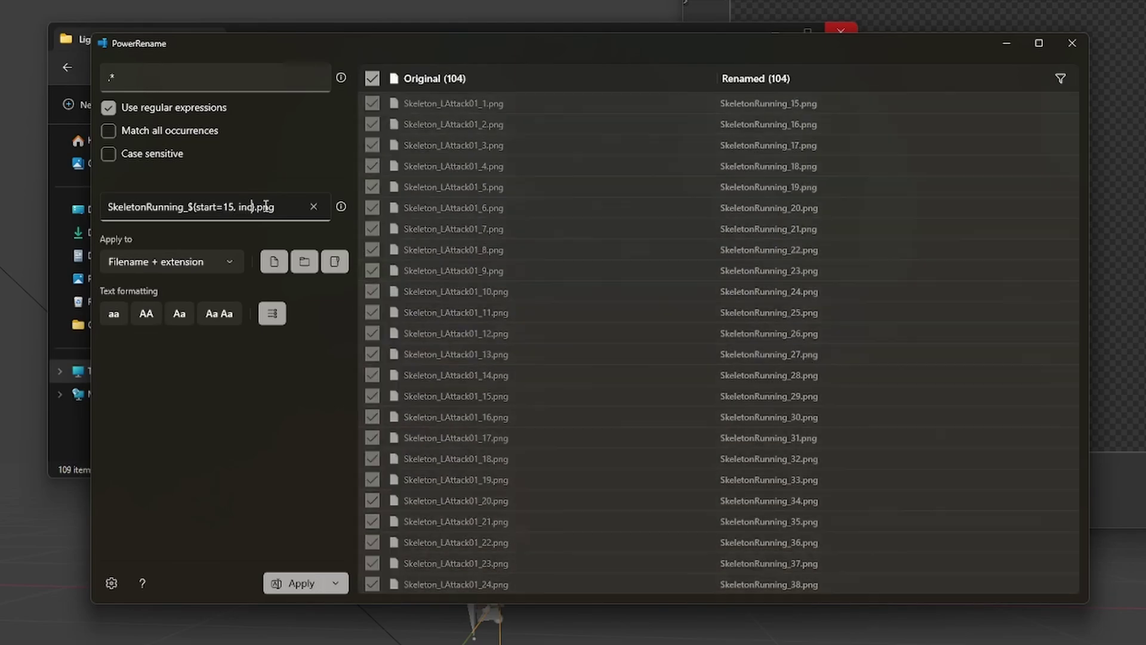
type("nt=2")
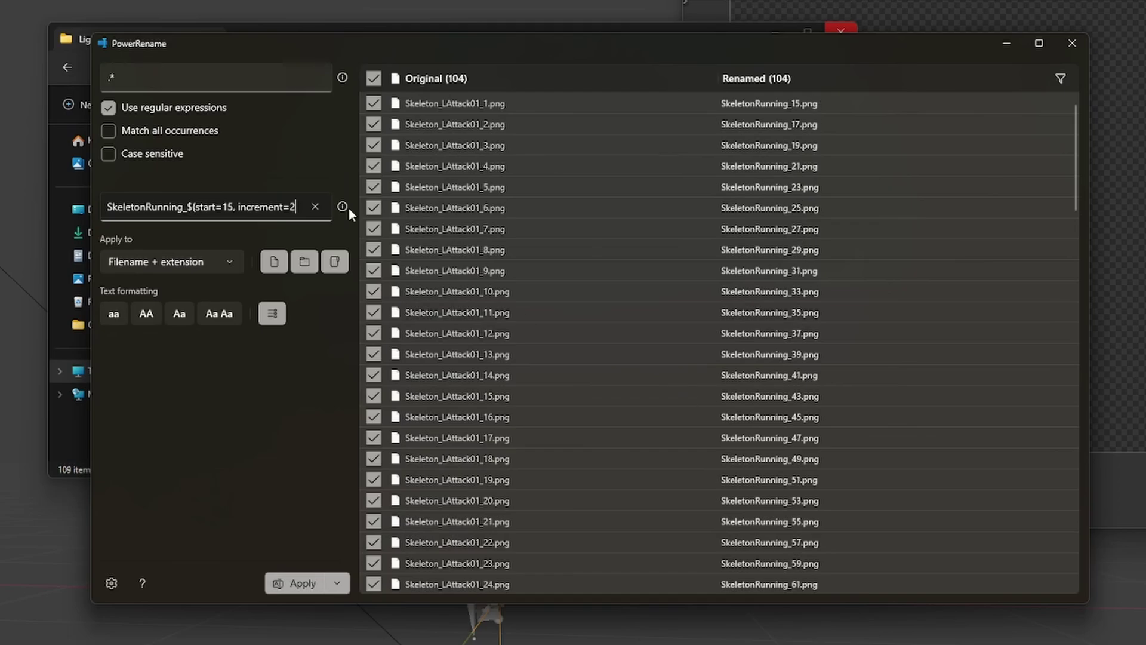
type("}.png")
left_click(258, 207)
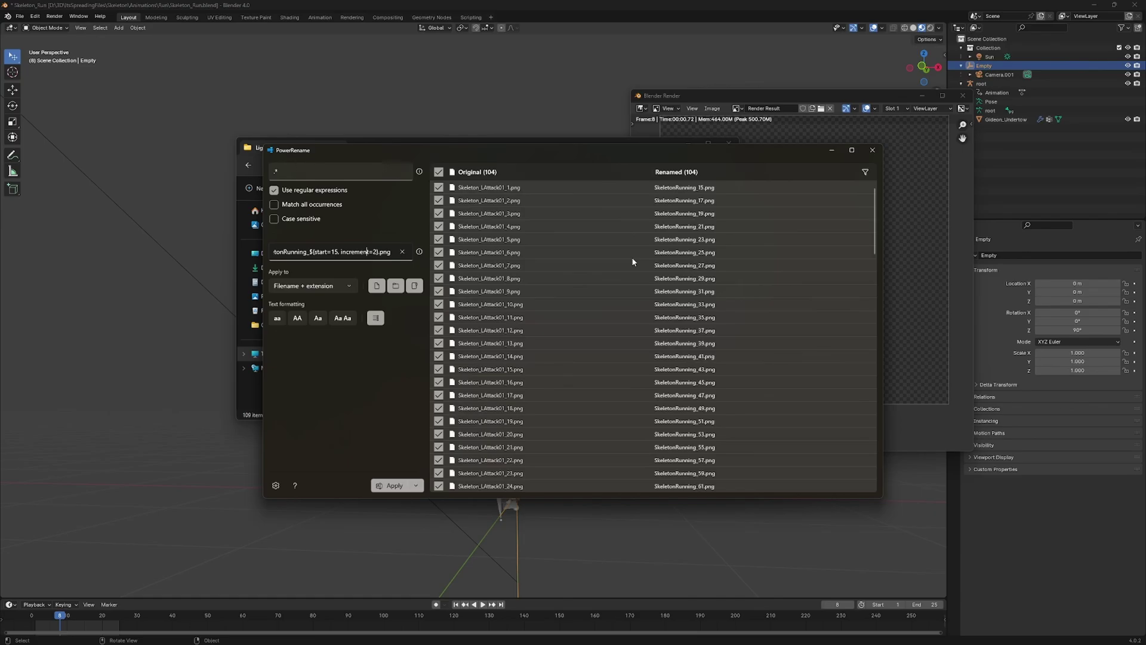
Sample the orange of the Blender Render window icon with Color Picker, view the earlier dark red sample, and close the picker.
key("super+shift+c")
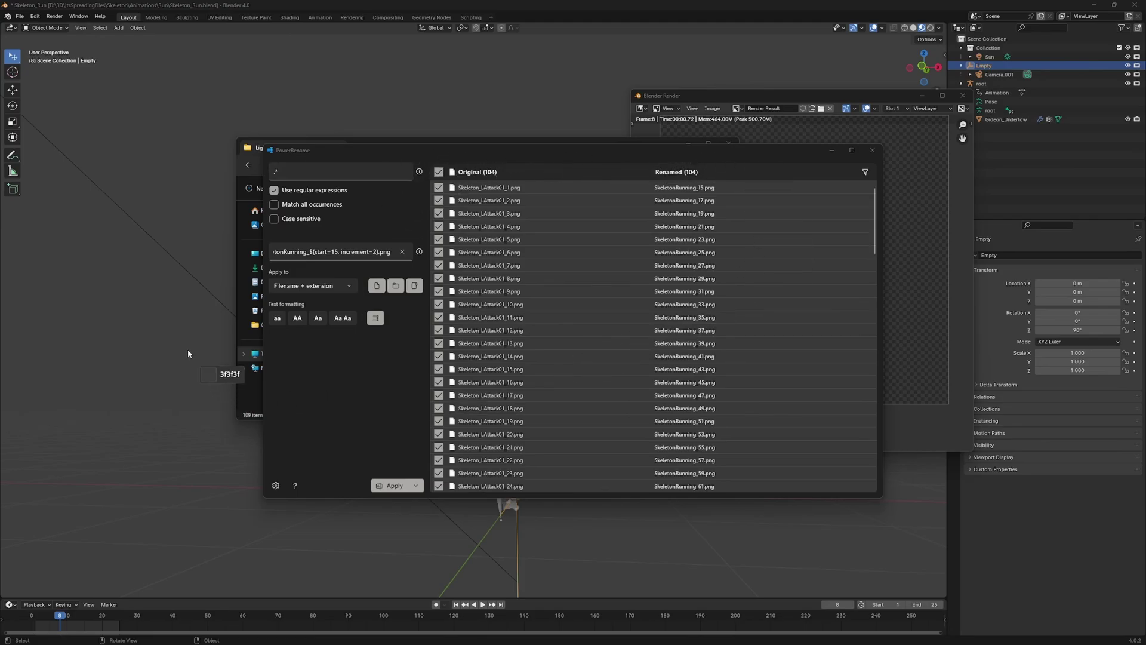
left_click(637, 99)
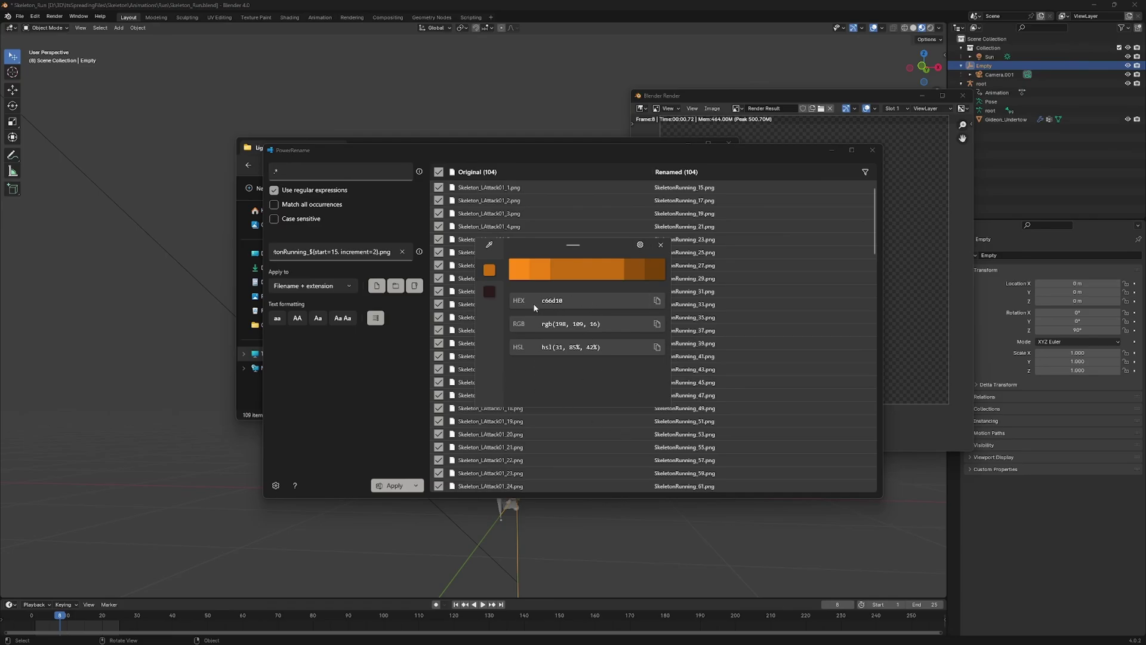
left_click(481, 294)
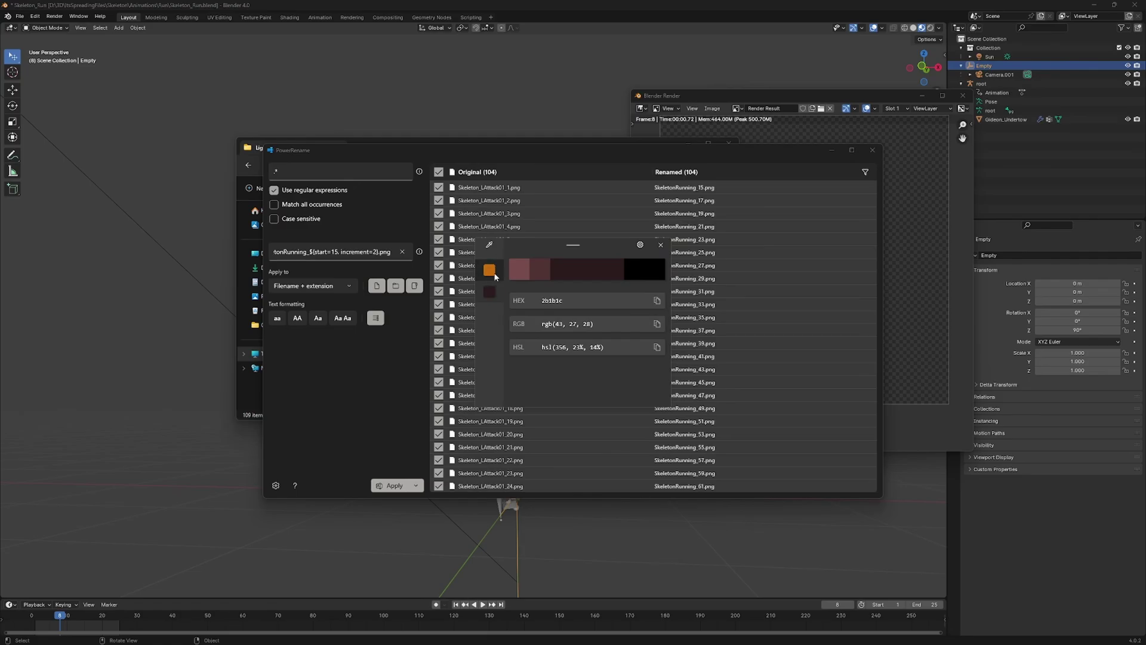
left_click(659, 245)
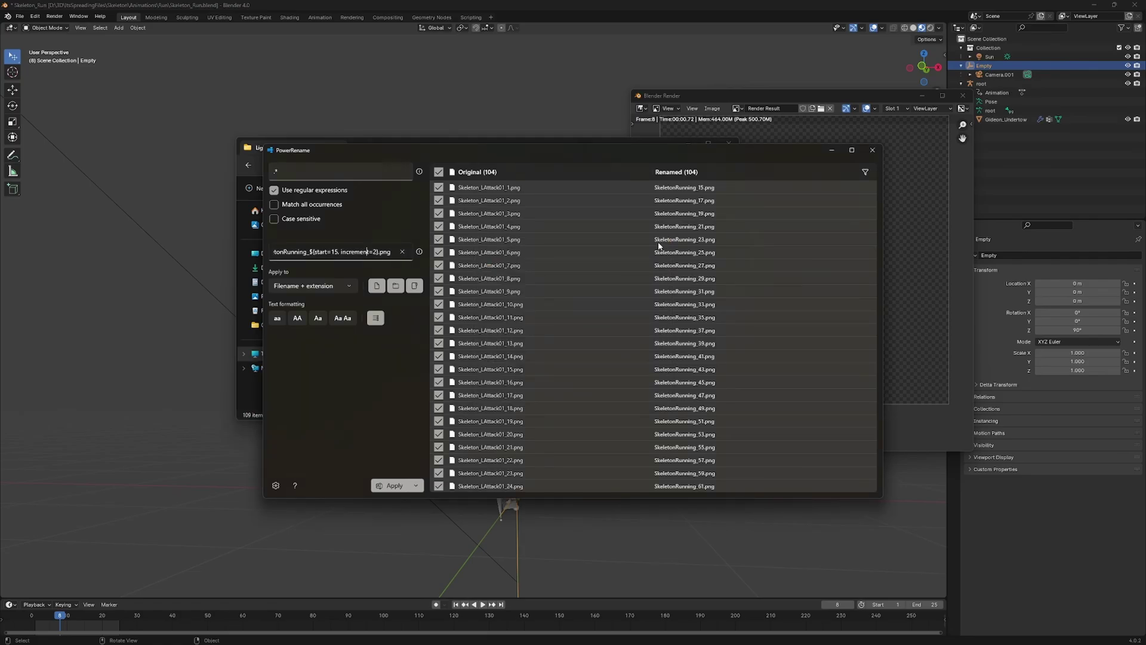
Sample the blue This PC icon with Color Picker, copy its RGB value, and close both the picker and PowerRename without applying the rename.
key("super+shift+c")
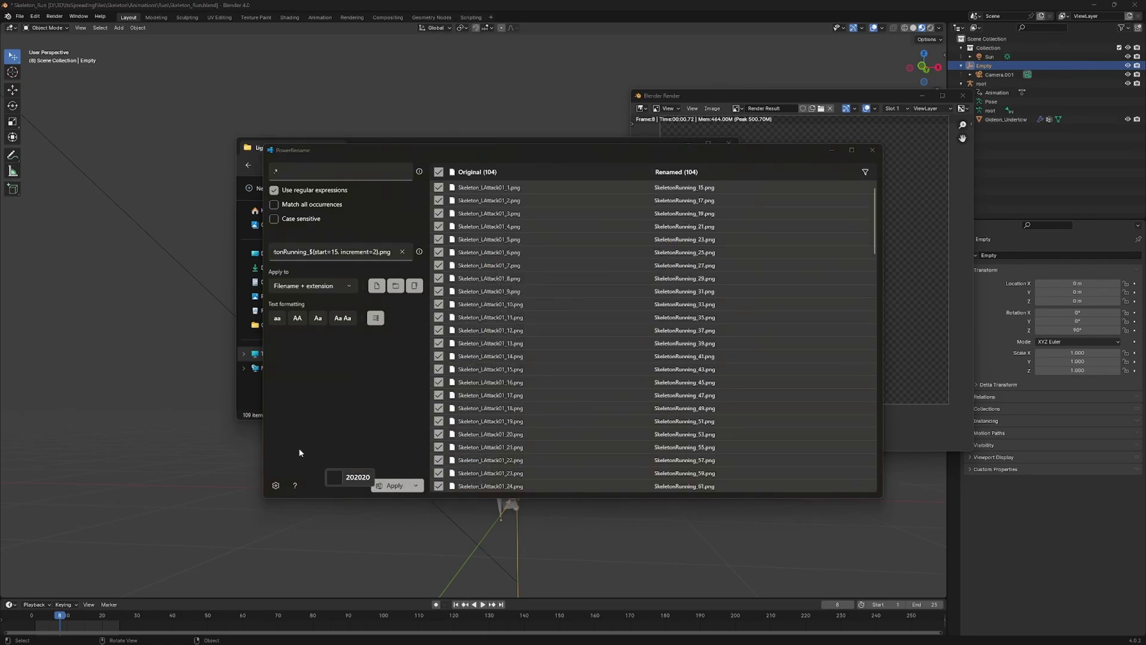
left_click(254, 353)
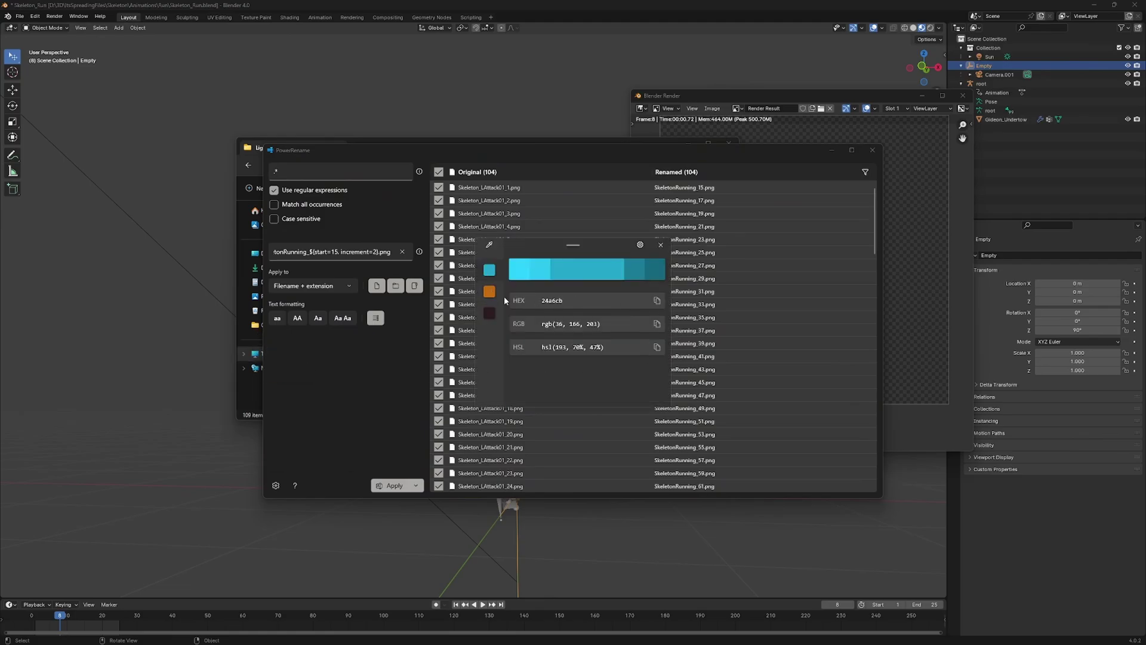
left_click(657, 324)
left_click(661, 246)
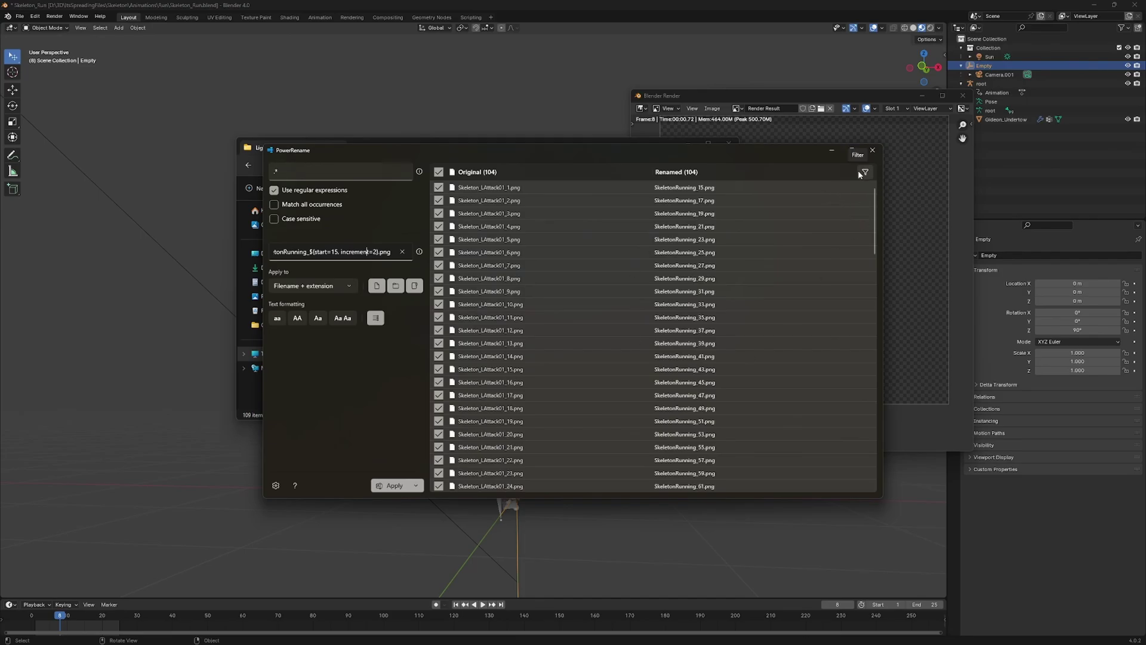
left_click(872, 150)
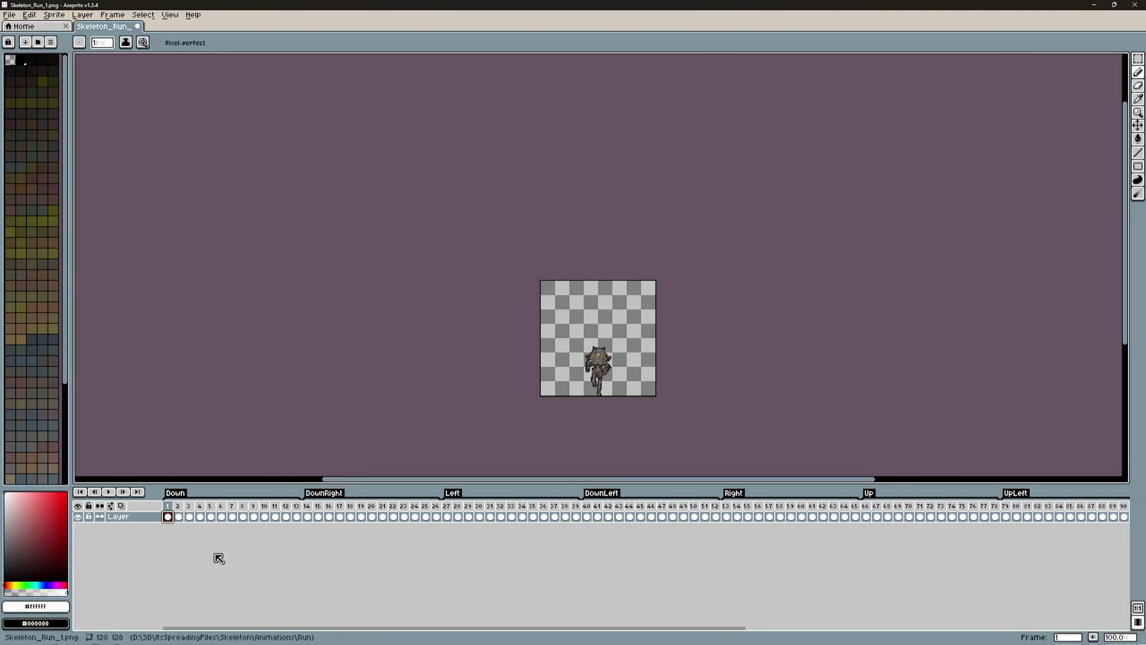
Switch to Aseprite and scrub from frame 1 to 71 of the Skeleton_Run_1.png animation to review its direction tags.
left_click(179, 517)
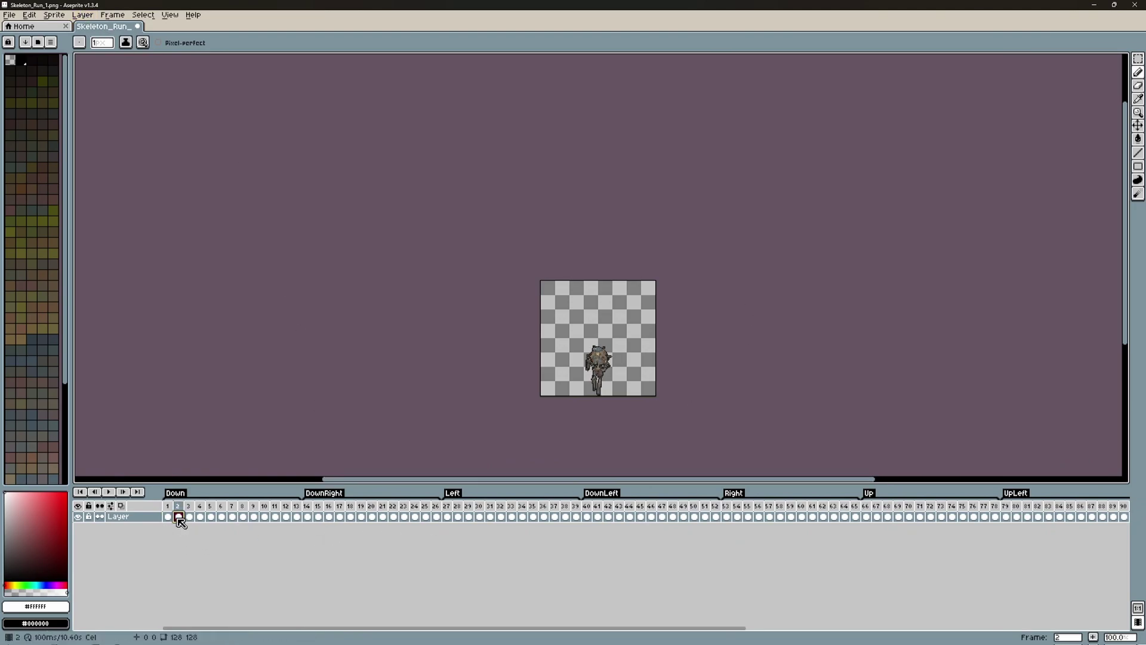
left_click_drag(168, 517, 919, 518)
key("4")
key("minus")
key("minus")
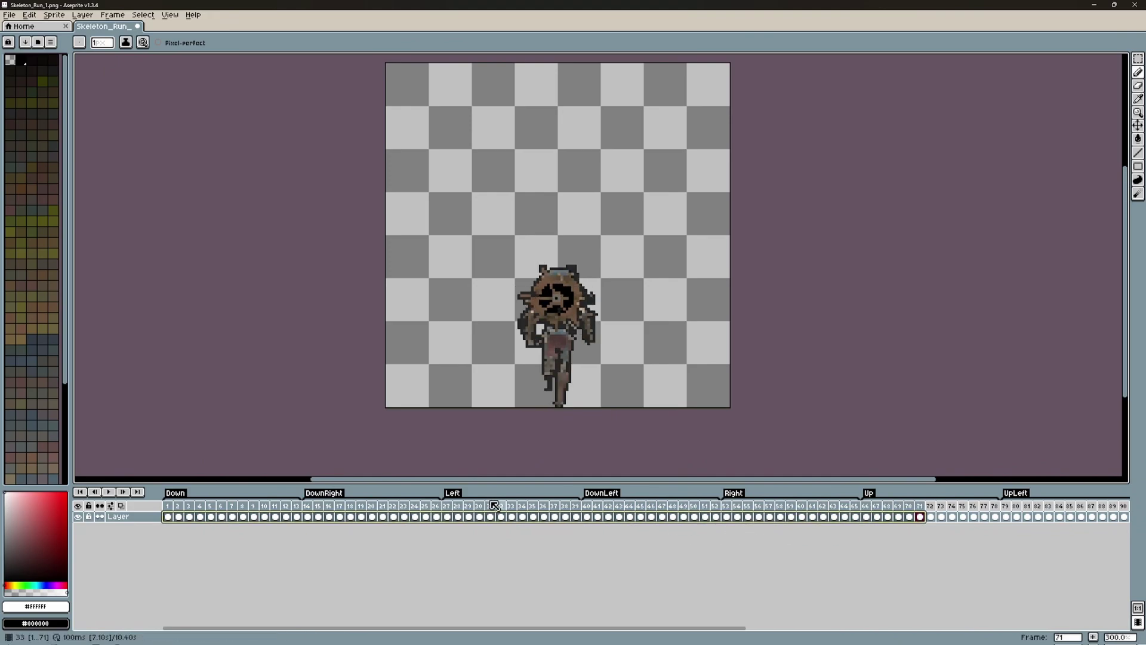
scroll(647, 552, "right", 5)
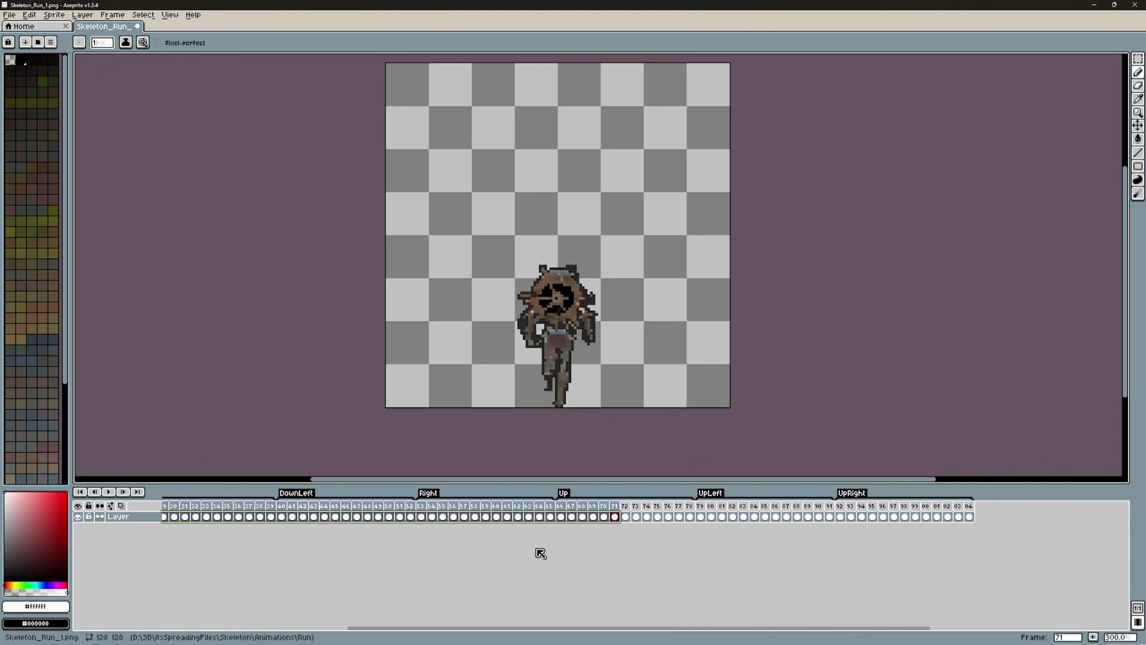
Start a sprite sheet export of the run animation with all frames split by tags, and check the previewed sheet.
key("ctrl+e")
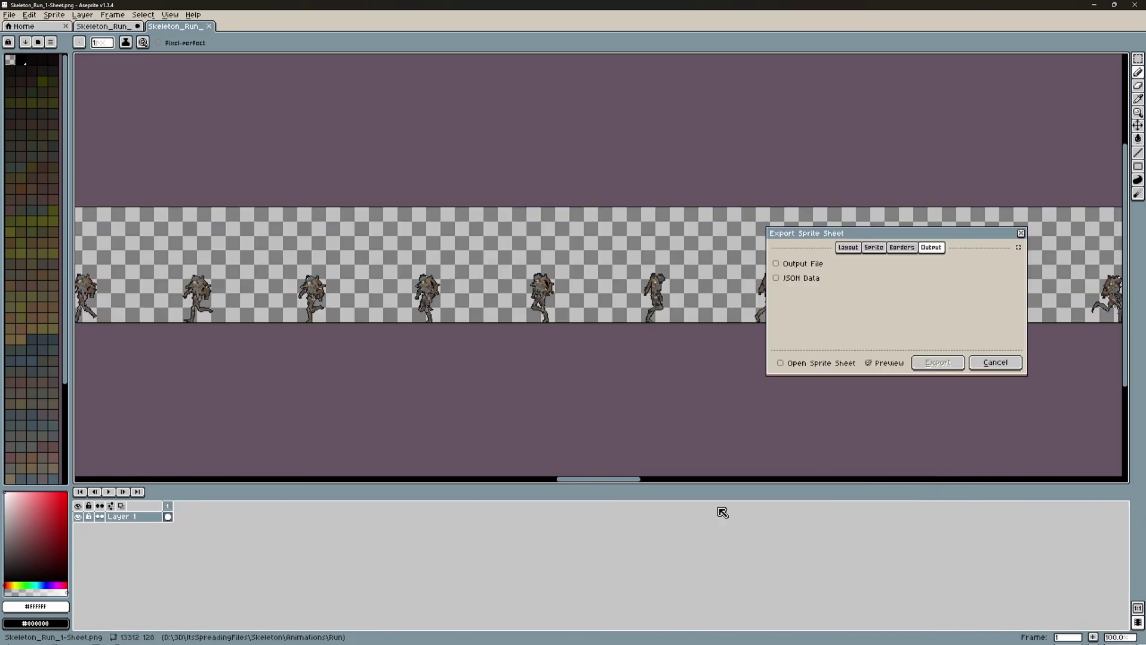
left_click(873, 248)
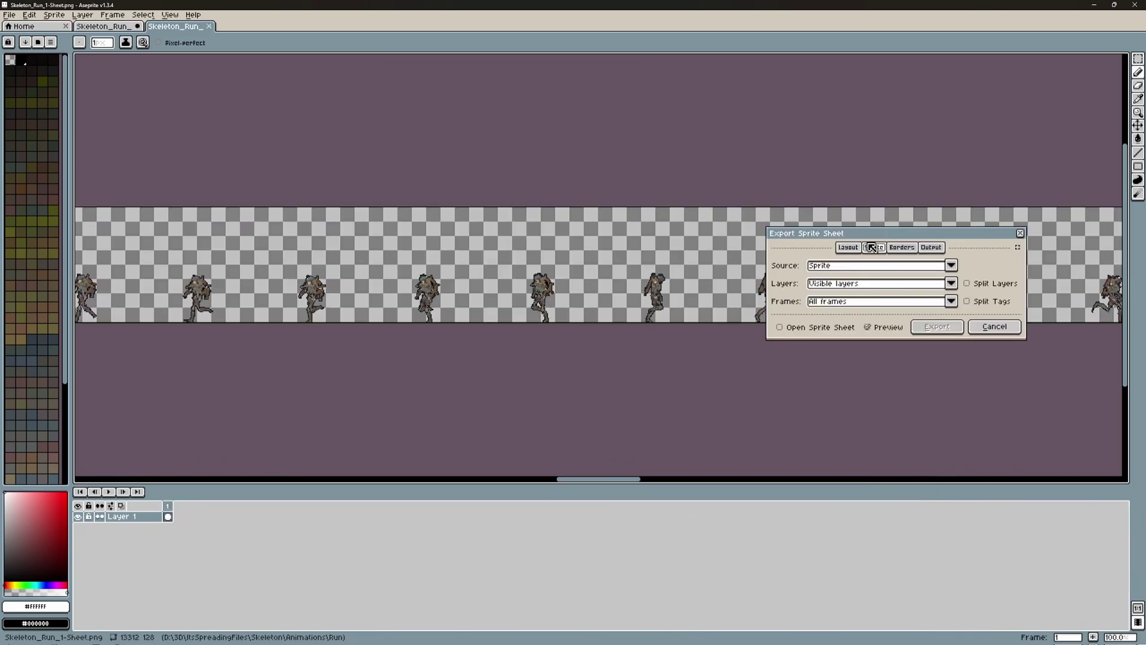
left_click(988, 303)
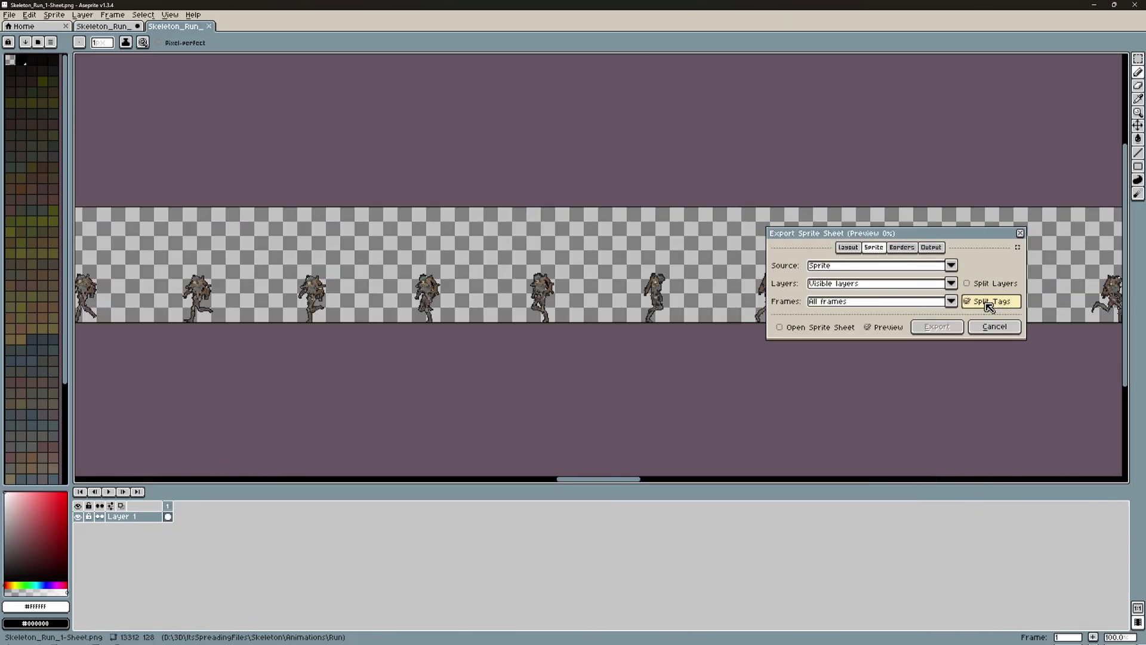
scroll(482, 269, "down", 4)
scroll(481, 269, "up", 1)
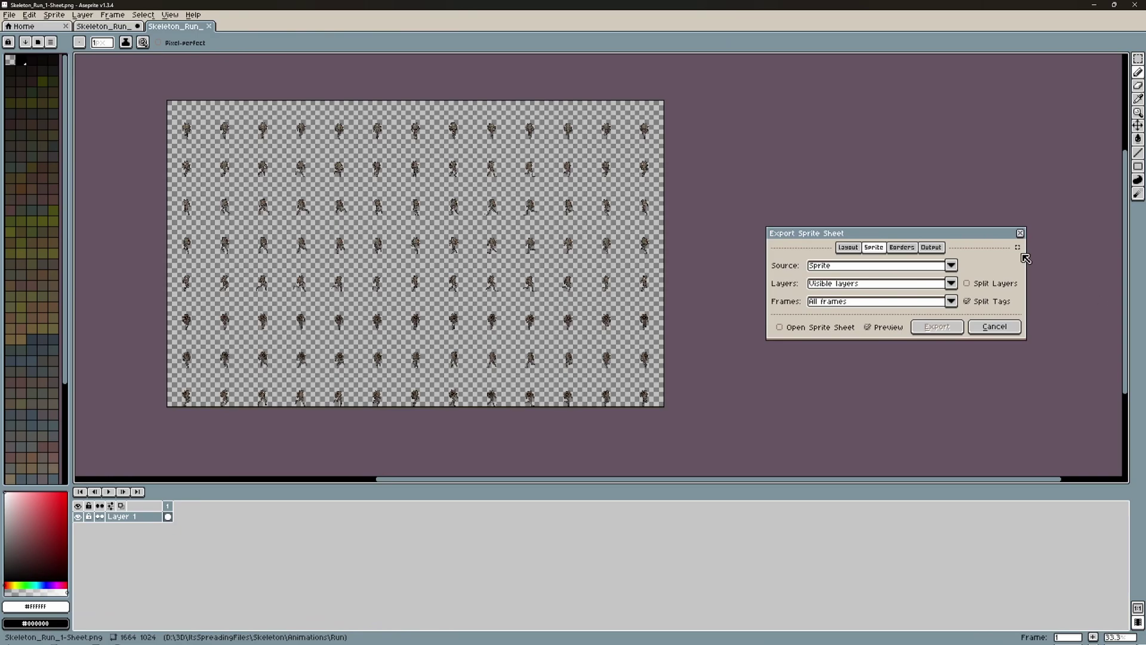
Enable the Skeleton_Run_1-sheet.png output file and the JSON data for the sprite sheet export.
left_click(938, 248)
left_click(819, 265)
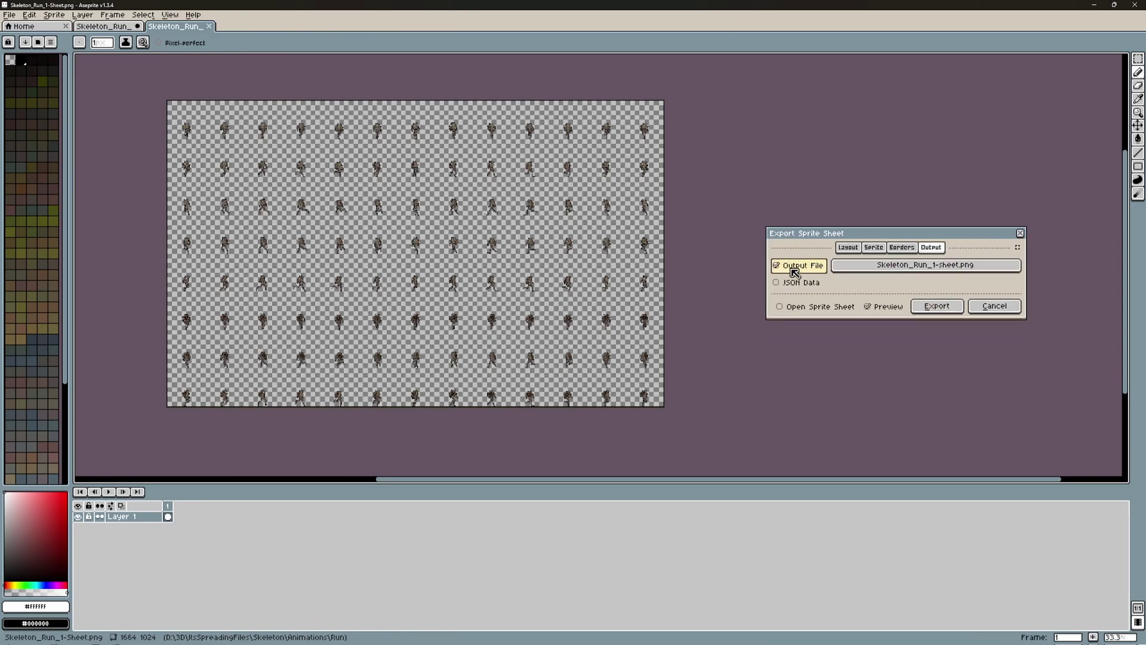
left_click(800, 285)
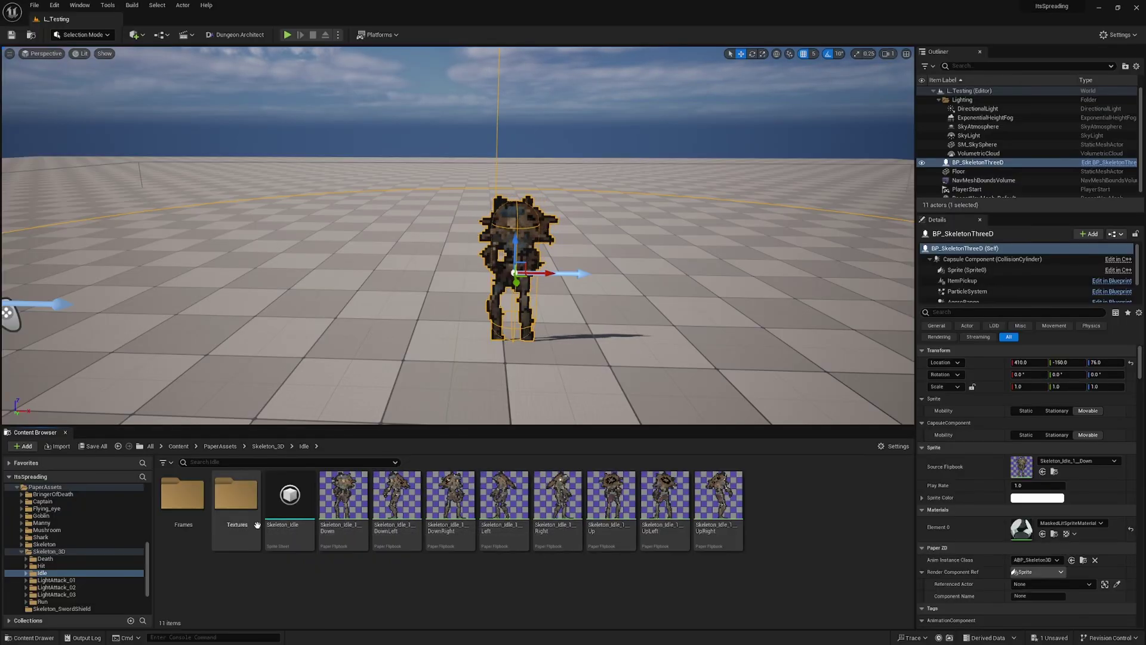
Look through the Textures and Frames folders of the Skeleton_3D Idle assets, browsing the frame sprites.
double_click(244, 506)
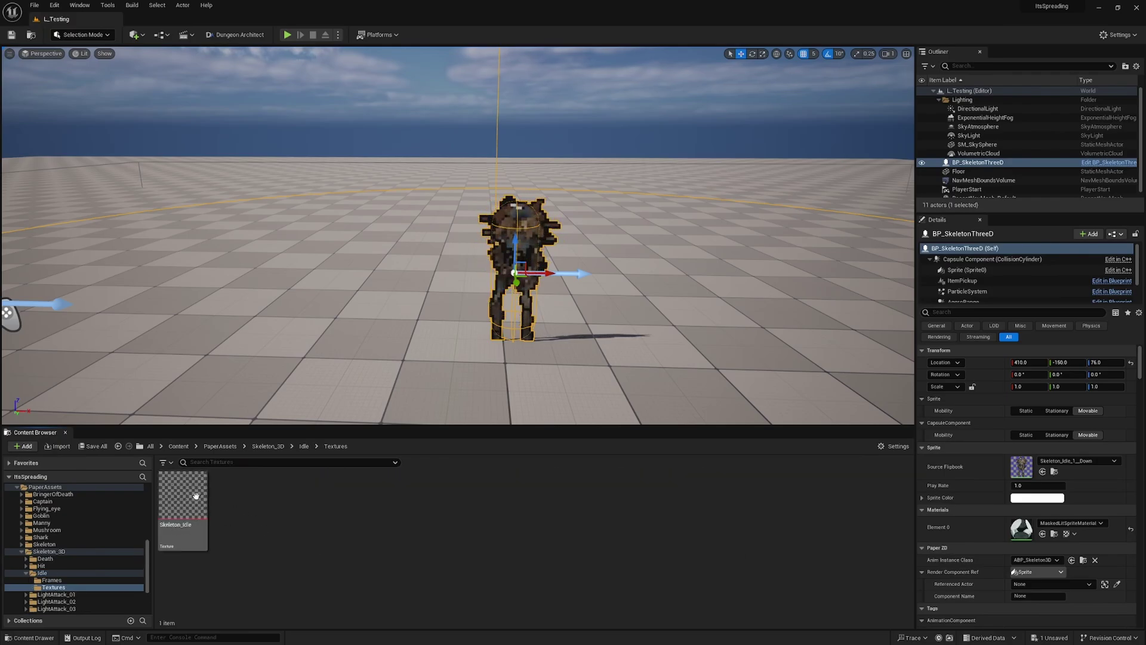
key("alt+Left")
double_click(196, 507)
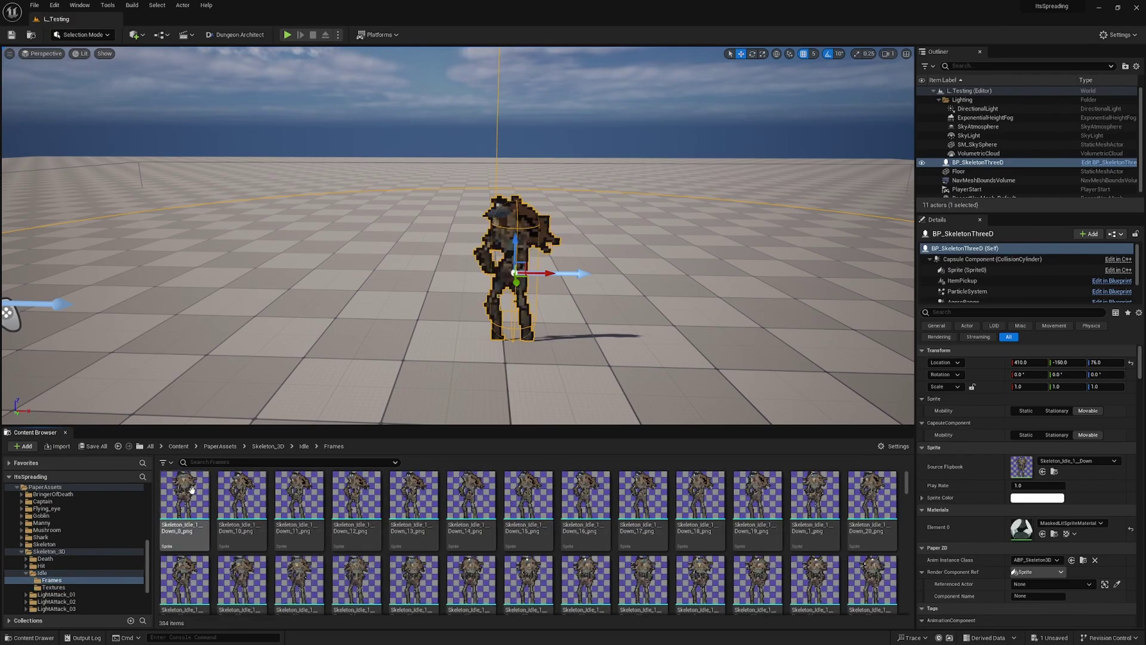
scroll(359, 492, "down", 3)
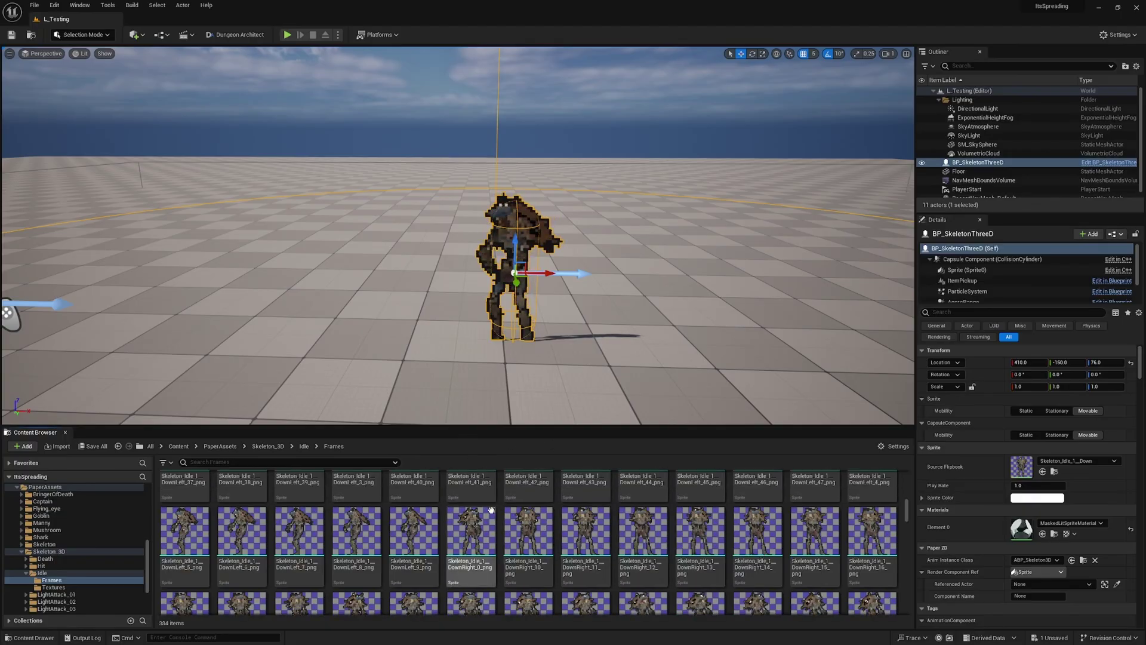
Open all Idle frame sprites together in the Property Matrix, check the Sprite settings such as pixels per unit and pivot mode, and close it.
key("ctrl+a")
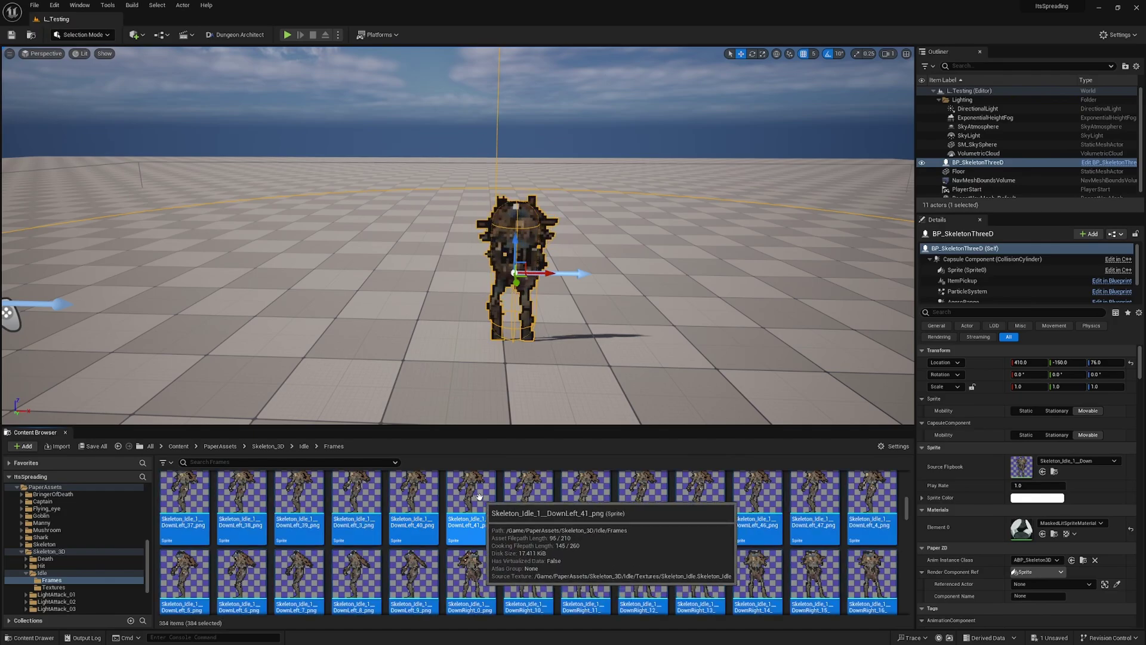
right_click(479, 496)
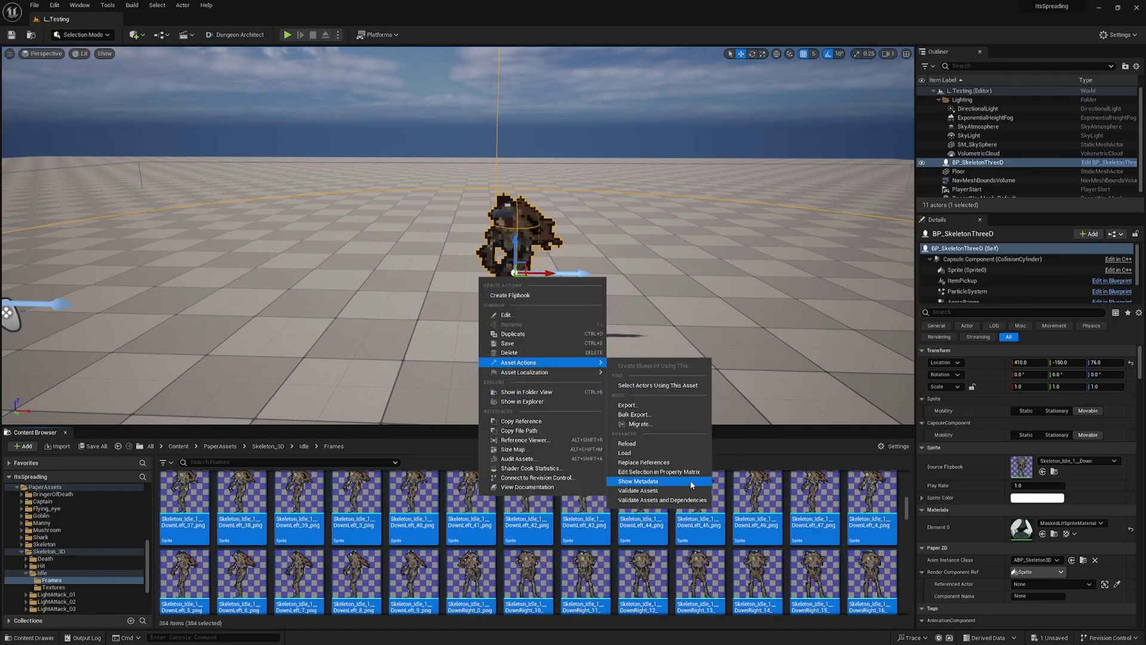
left_click(667, 472)
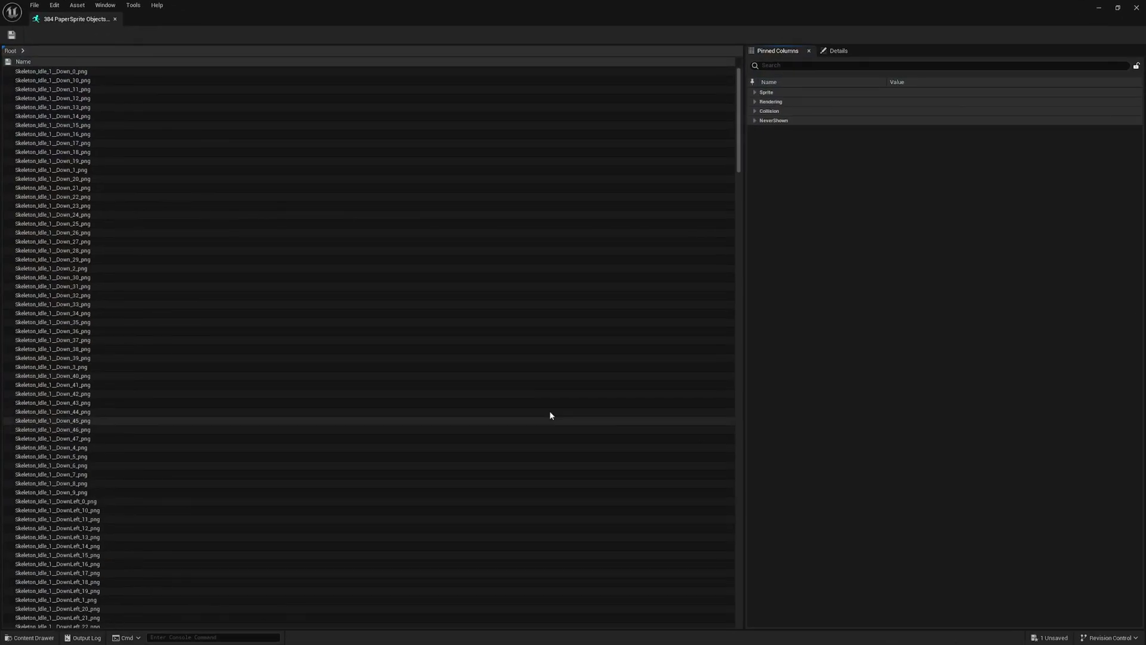
left_click(755, 92)
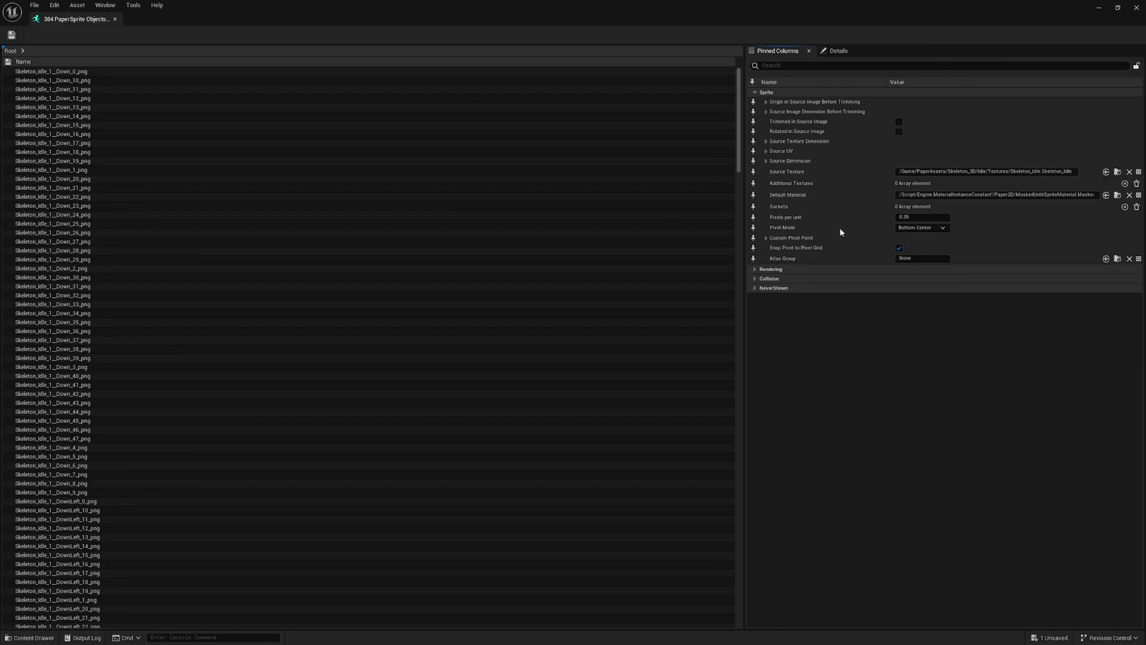
left_click(114, 19)
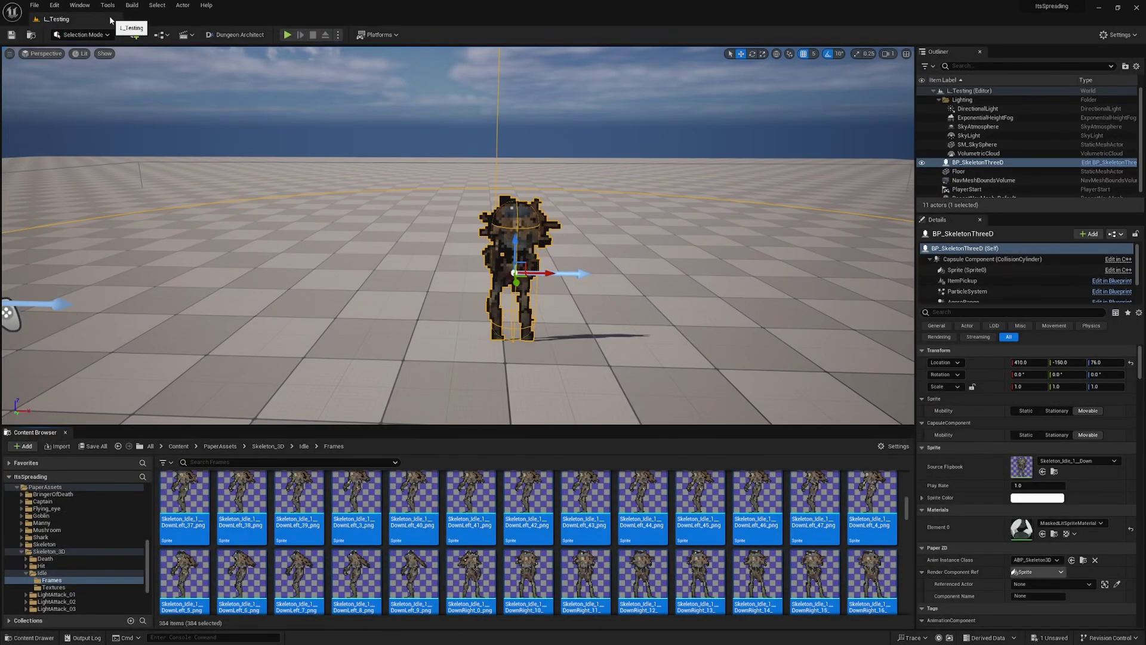